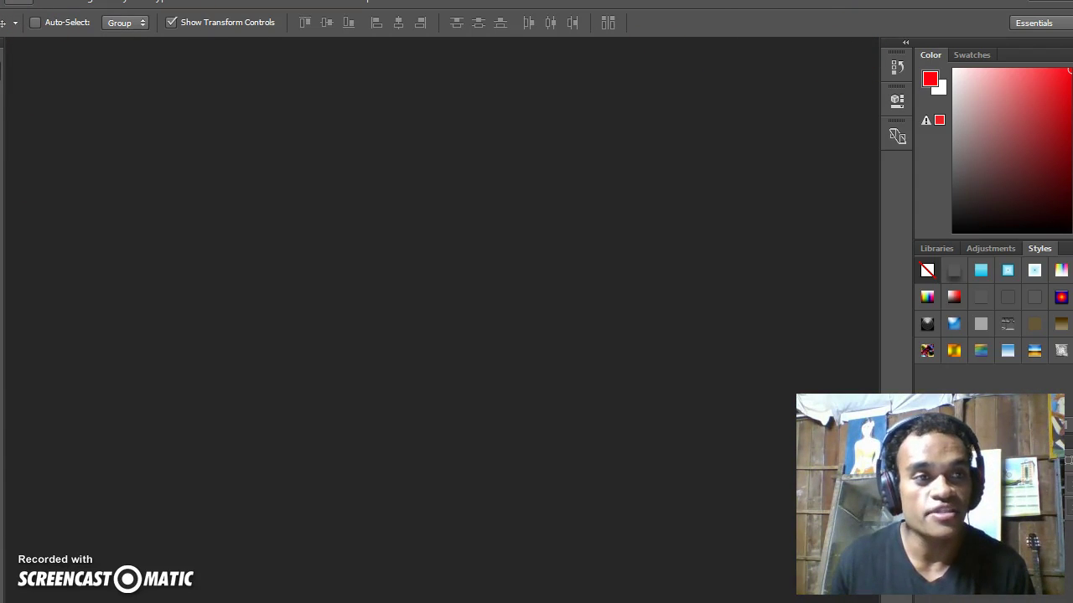
- Start a new document named SOLS at 800 × 600 pixels, 300 ppi, with White background contents
{"action": "key", "text": "alt+f"}
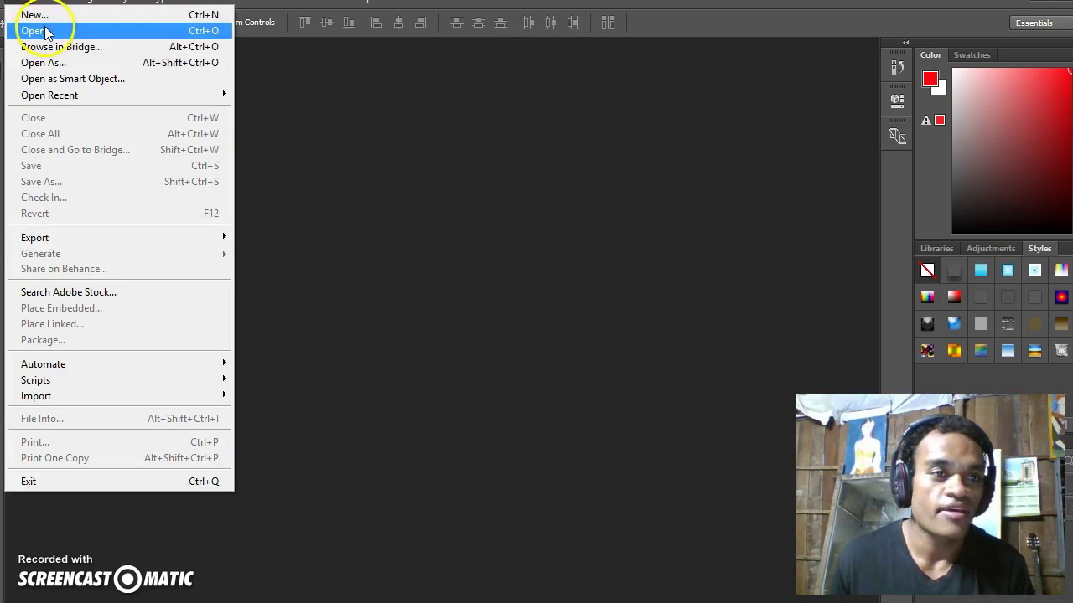
{"action": "left_click", "coordinate": [17, 14]}
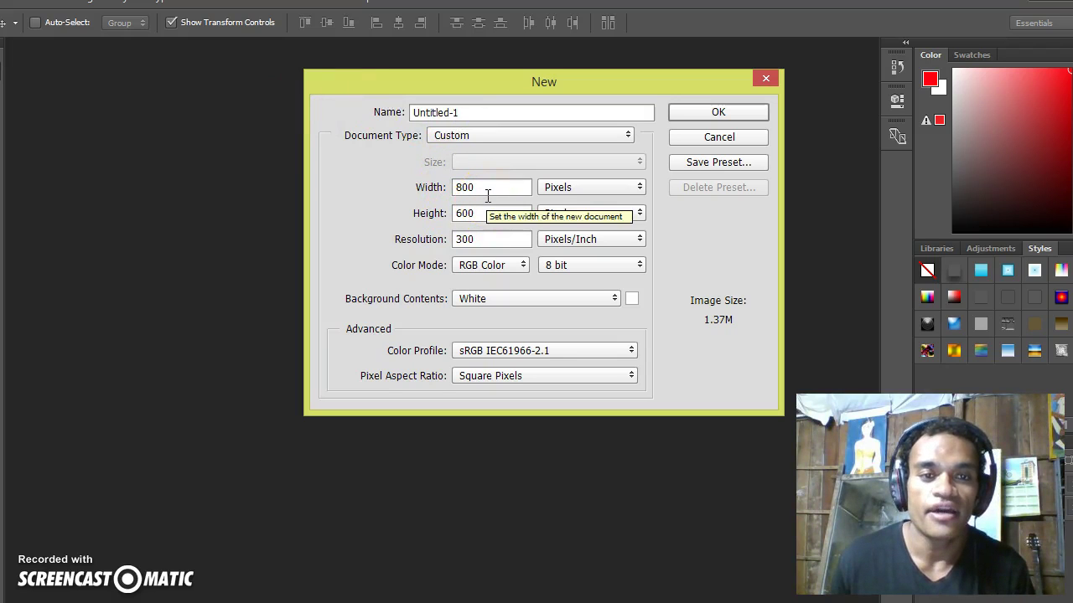
{"action": "left_click_drag", "start_coordinate": [467, 112], "coordinate": [400, 117]}
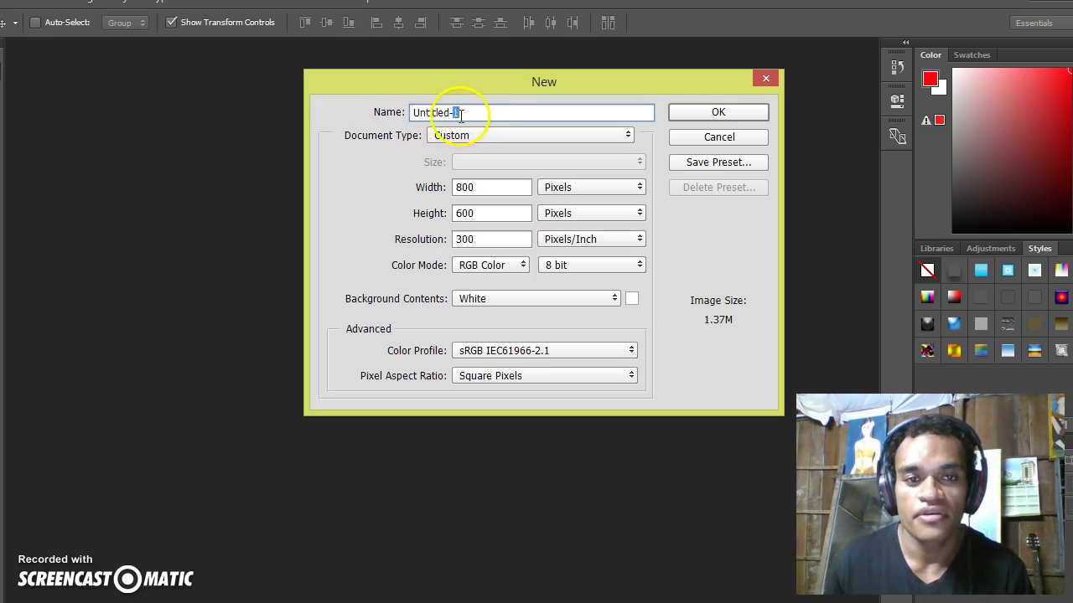
{"action": "key", "text": "BackSpace"}
{"action": "key", "text": "BackSpace"}
{"action": "key", "text": "BackSpace"}
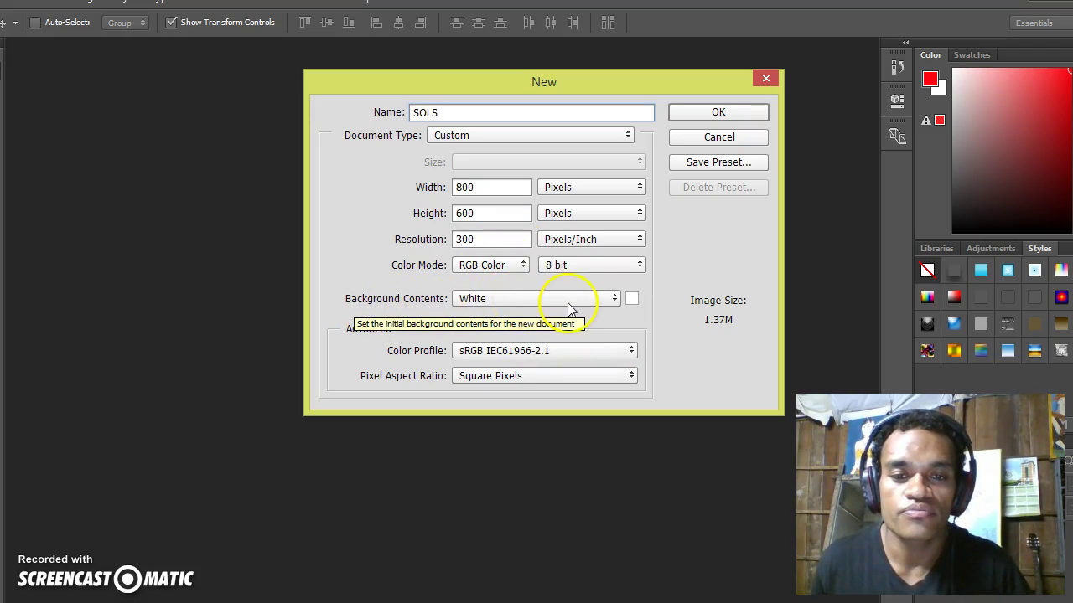
{"action": "left_click", "coordinate": [612, 298]}
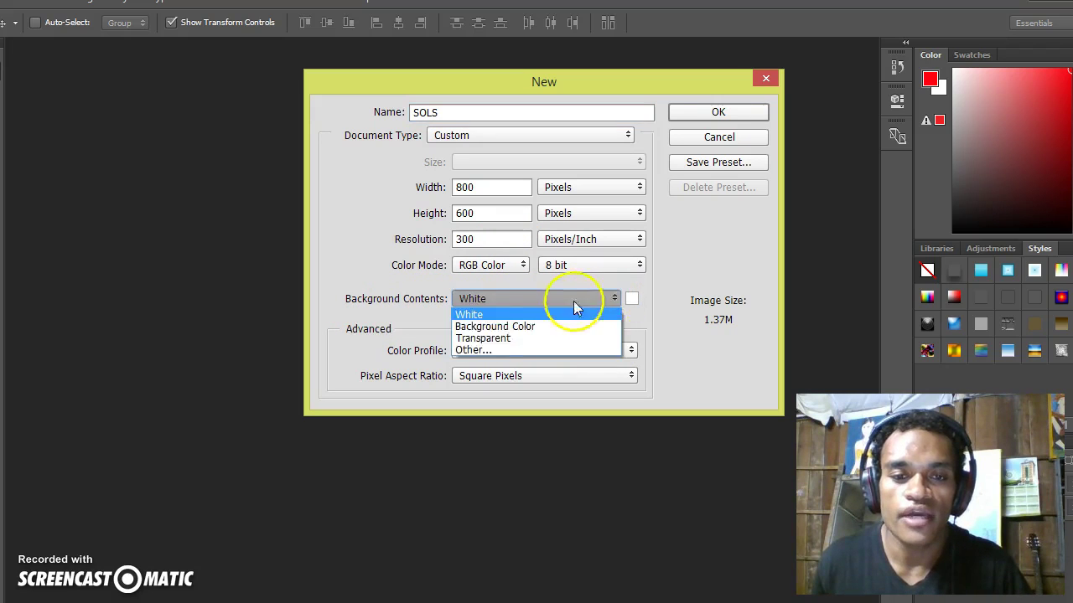
{"action": "left_click", "coordinate": [469, 313]}
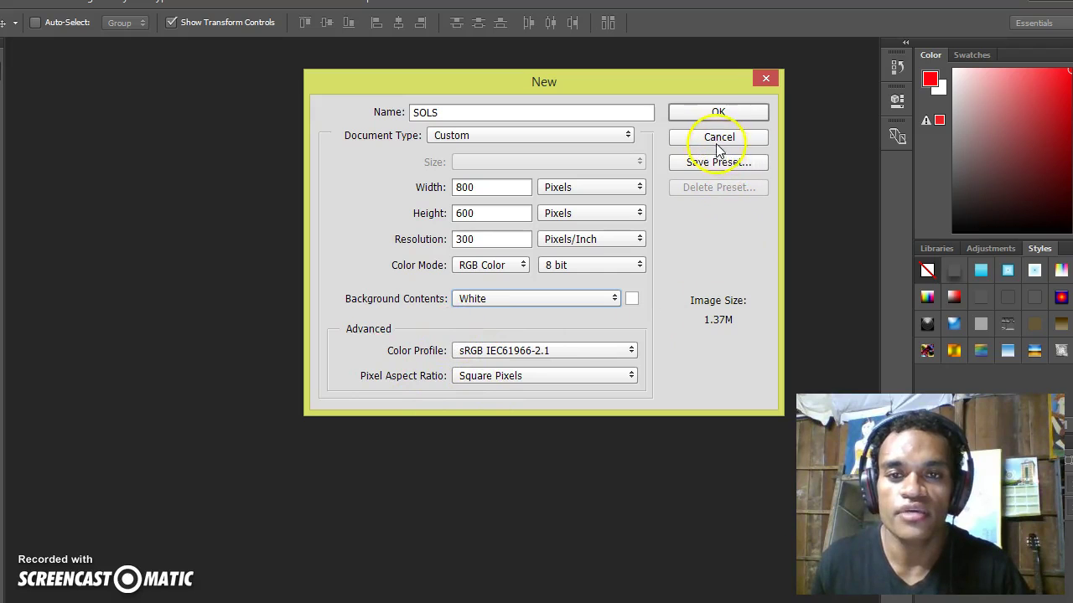
{"action": "left_click", "coordinate": [736, 111]}
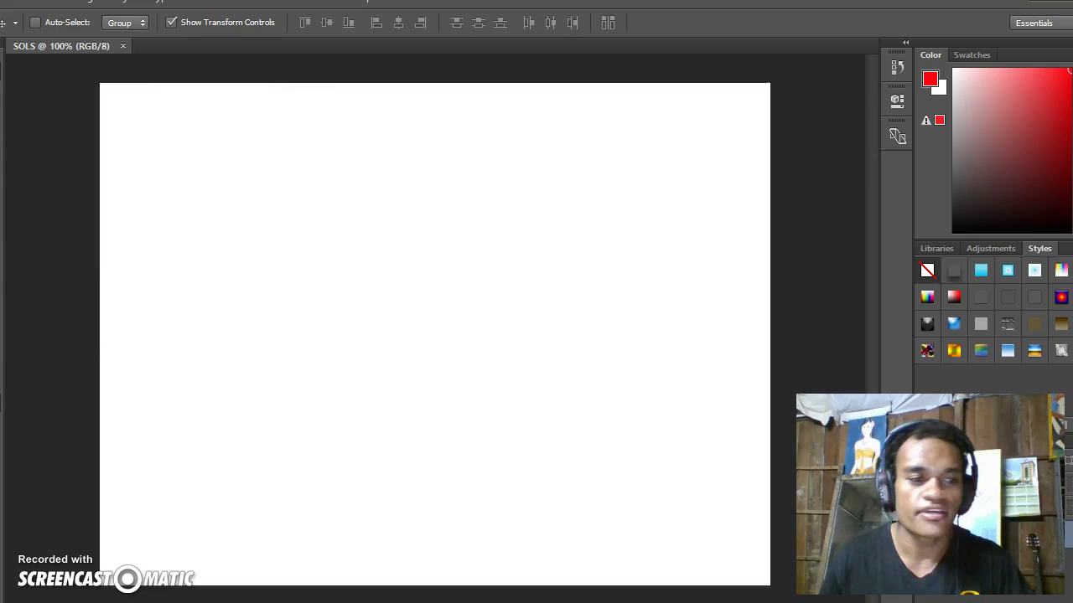
- Type the word SOLS on the canvas with the Horizontal Type Tool
{"action": "left_click", "coordinate": [3, 413]}
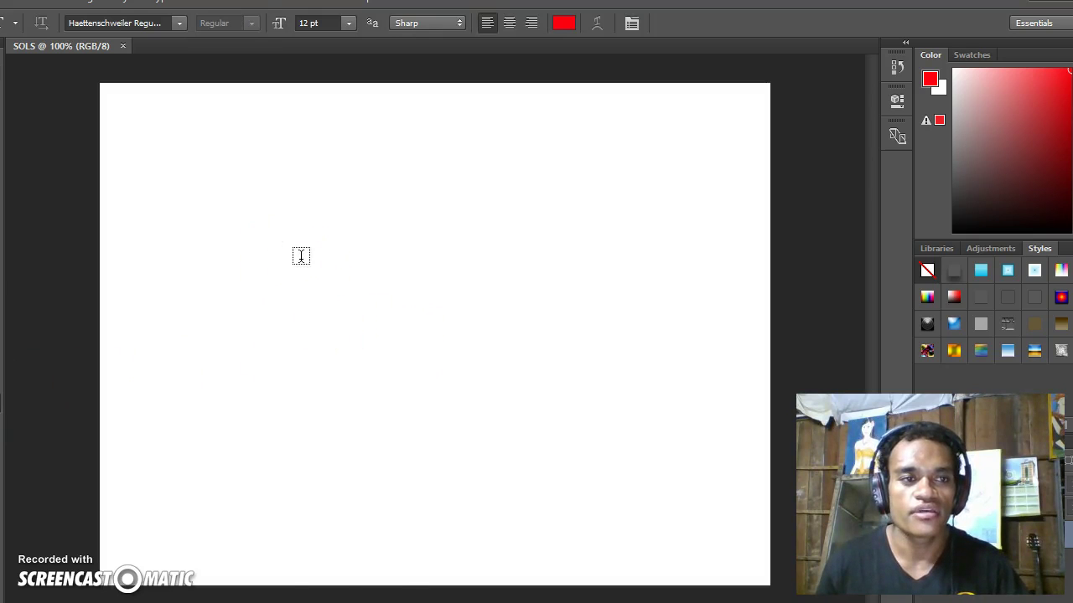
{"action": "left_click", "coordinate": [277, 265]}
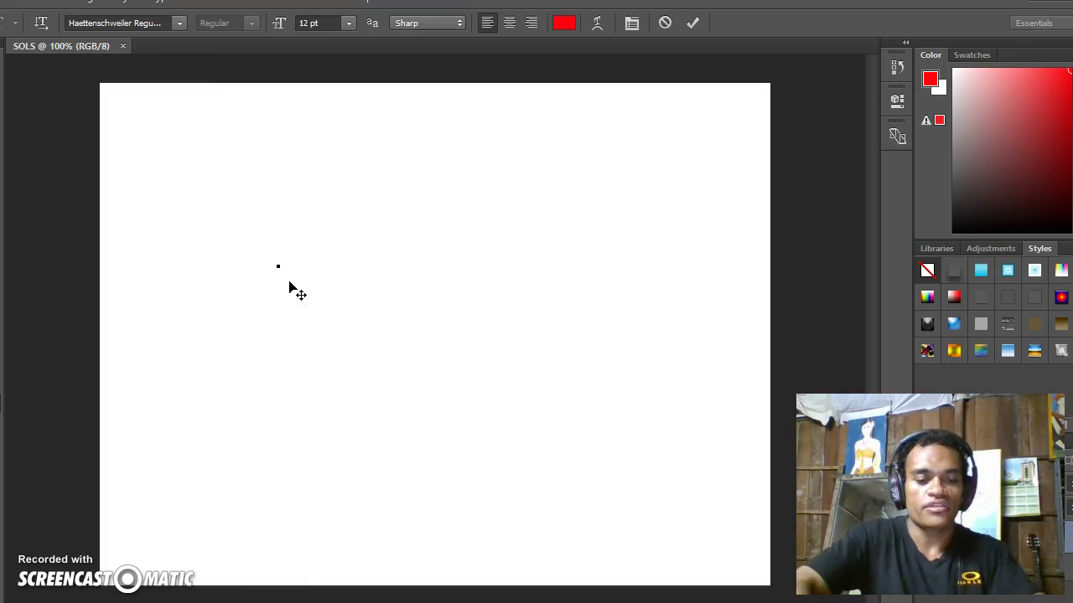
{"action": "key", "text": "BackSpace"}
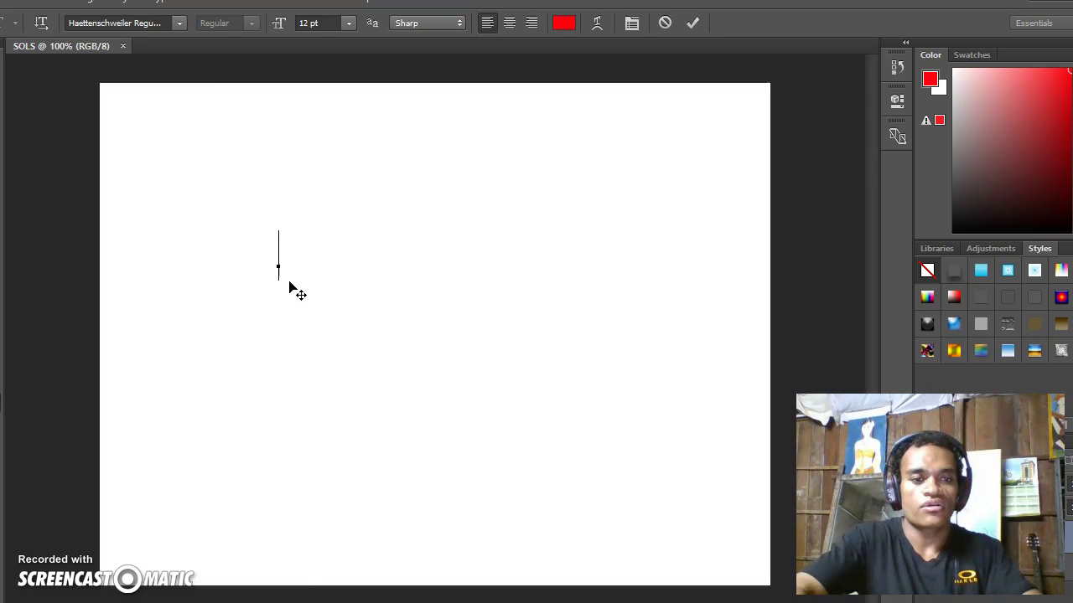
{"action": "type", "text": "SOLS"}
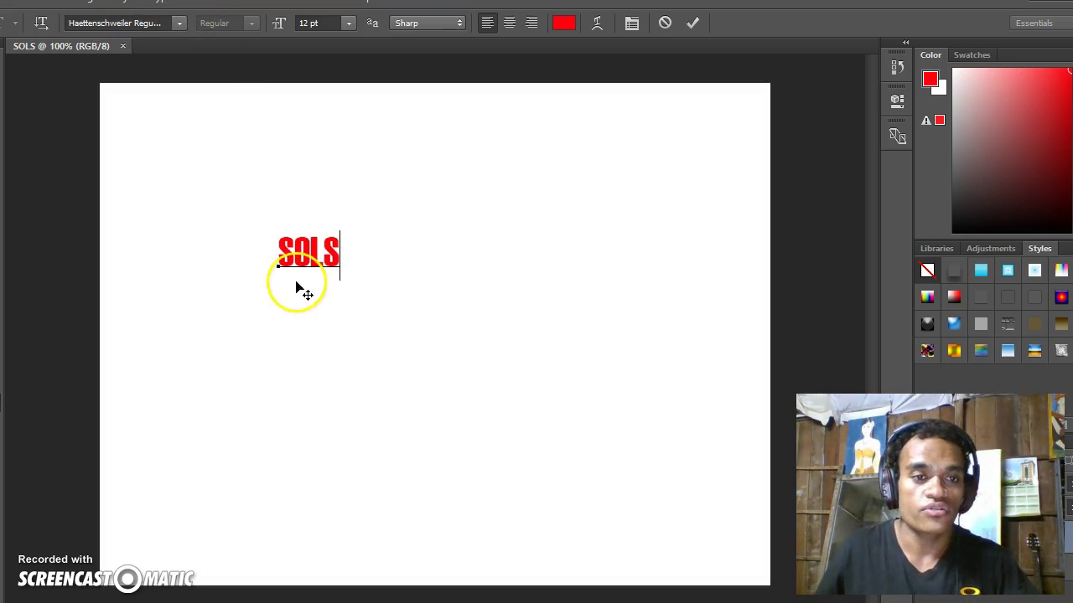
- Set the SOLS text to the Impact Regular font
{"action": "left_click_drag", "start_coordinate": [278, 258], "coordinate": [348, 260]}
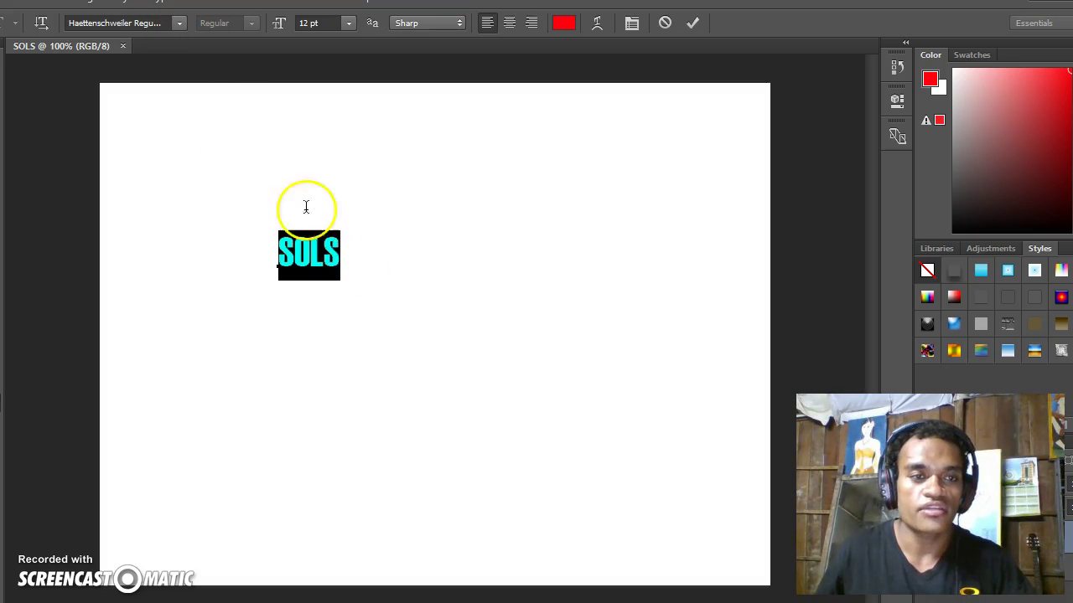
{"action": "left_click", "coordinate": [179, 24]}
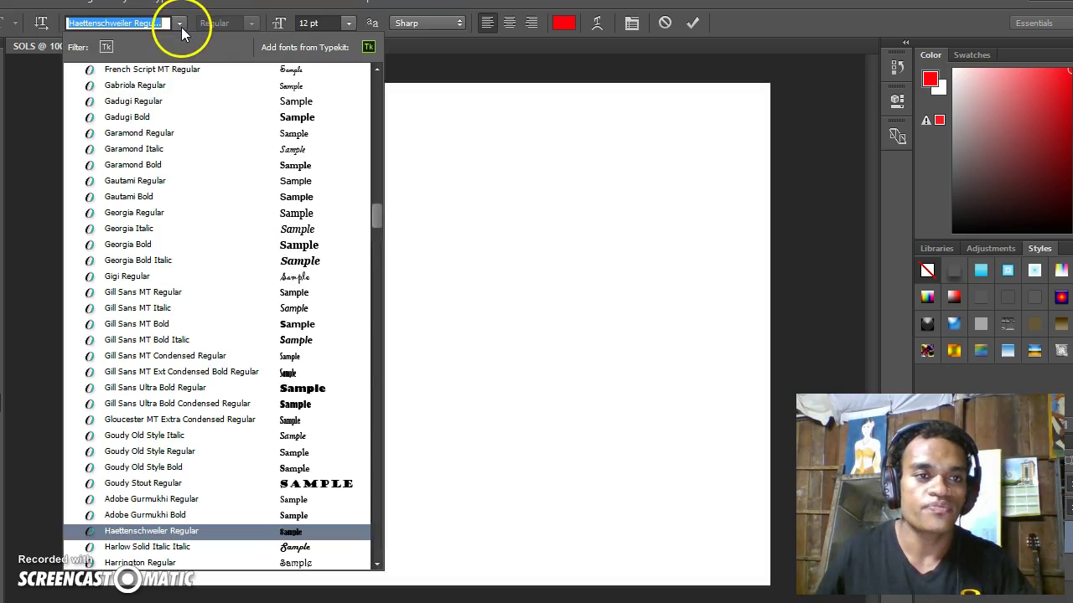
{"action": "scroll", "coordinate": [153, 362], "scroll_direction": "down", "scroll_amount": 2}
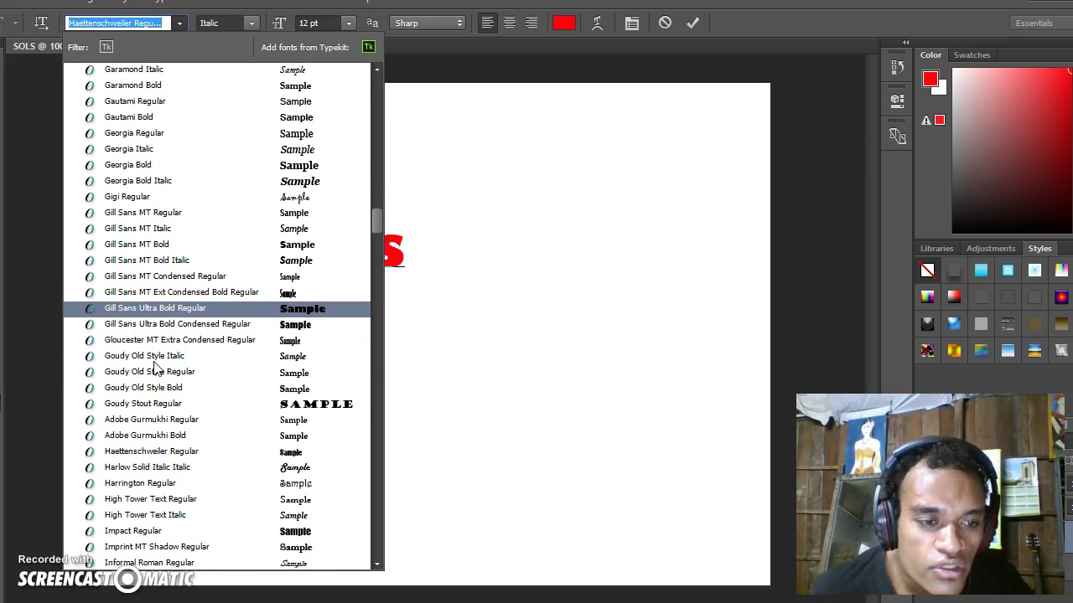
{"action": "scroll", "coordinate": [156, 369], "scroll_direction": "down", "scroll_amount": 2}
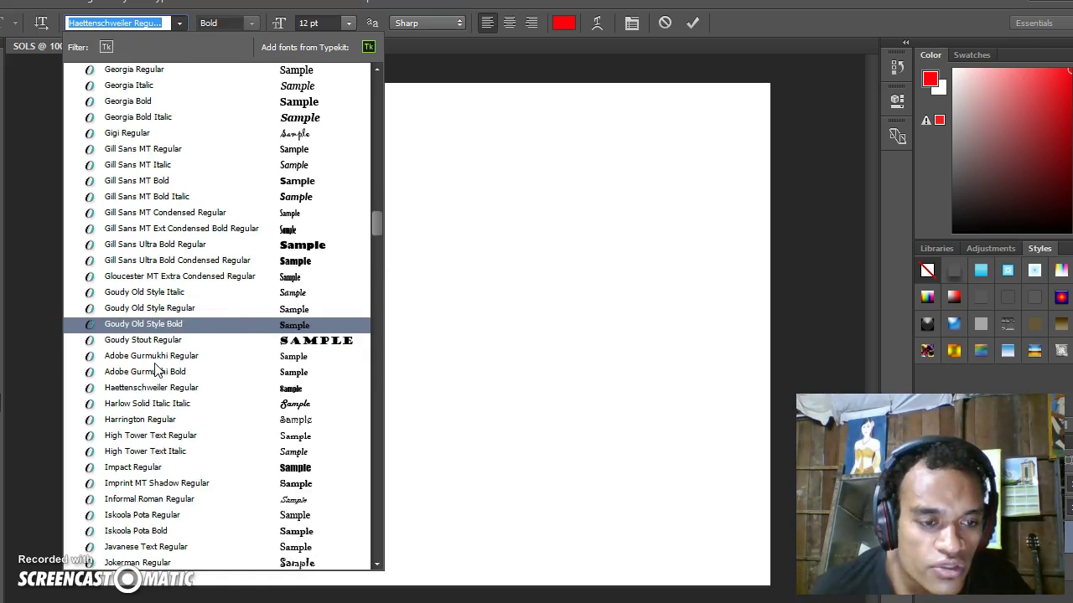
{"action": "left_click", "coordinate": [168, 469]}
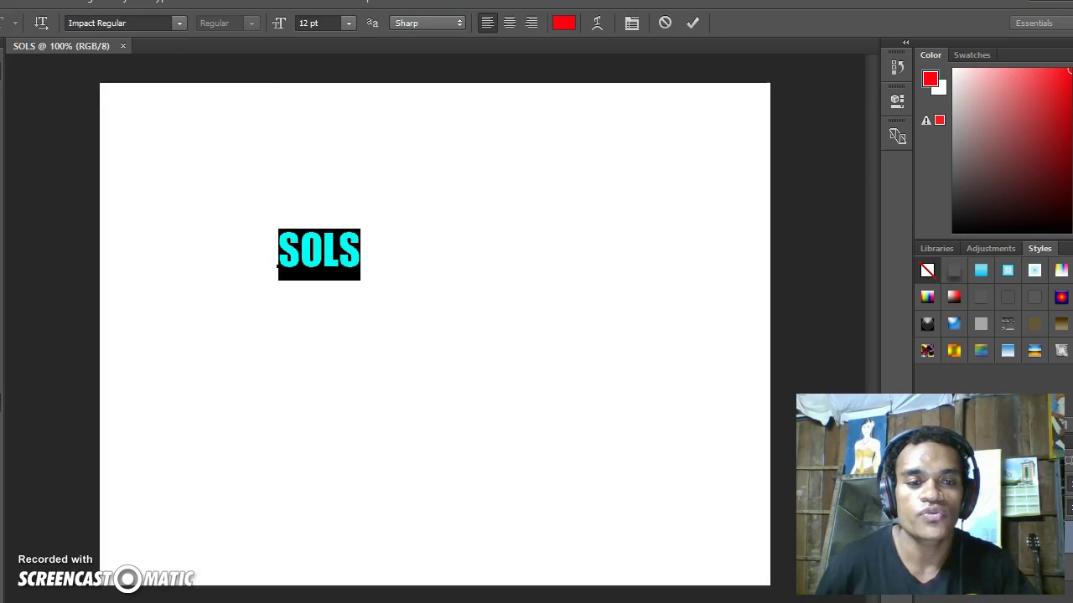
- Scale the SOLS text up to about 32.56 pt and position it in the upper centre
{"action": "key", "text": "ctrl+Return"}
{"action": "key", "text": "v"}
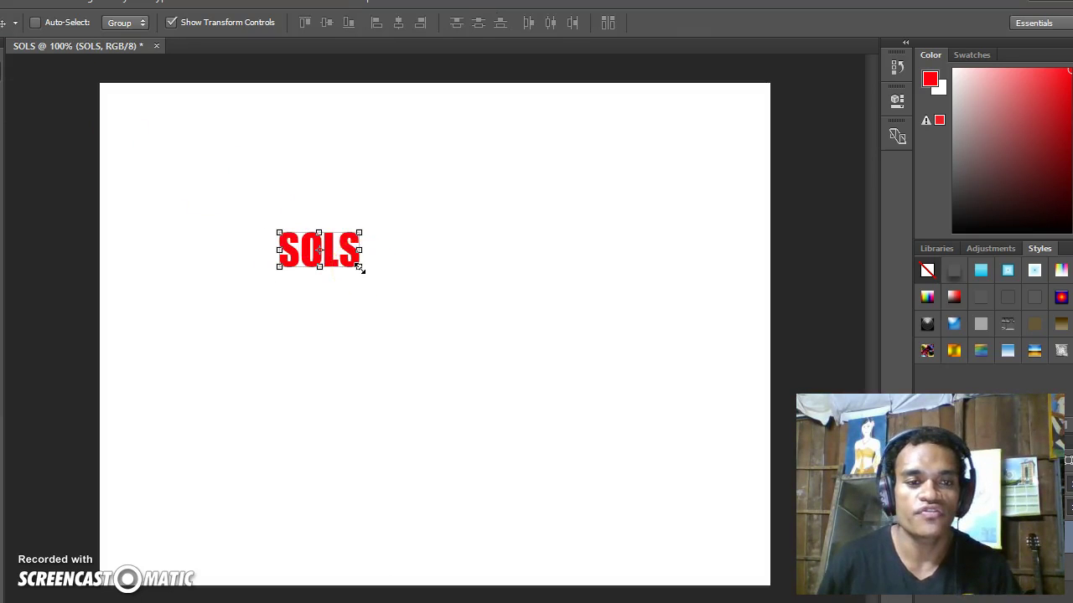
{"action": "key", "text": "ctrl"}
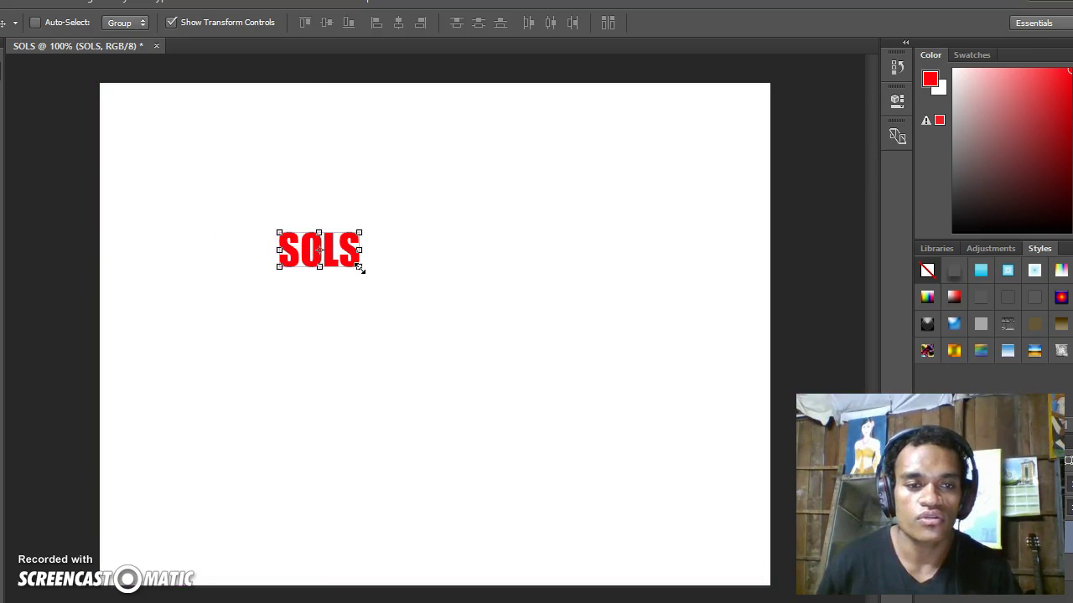
{"action": "left_click_drag", "start_coordinate": [360, 267], "coordinate": [466, 337]}
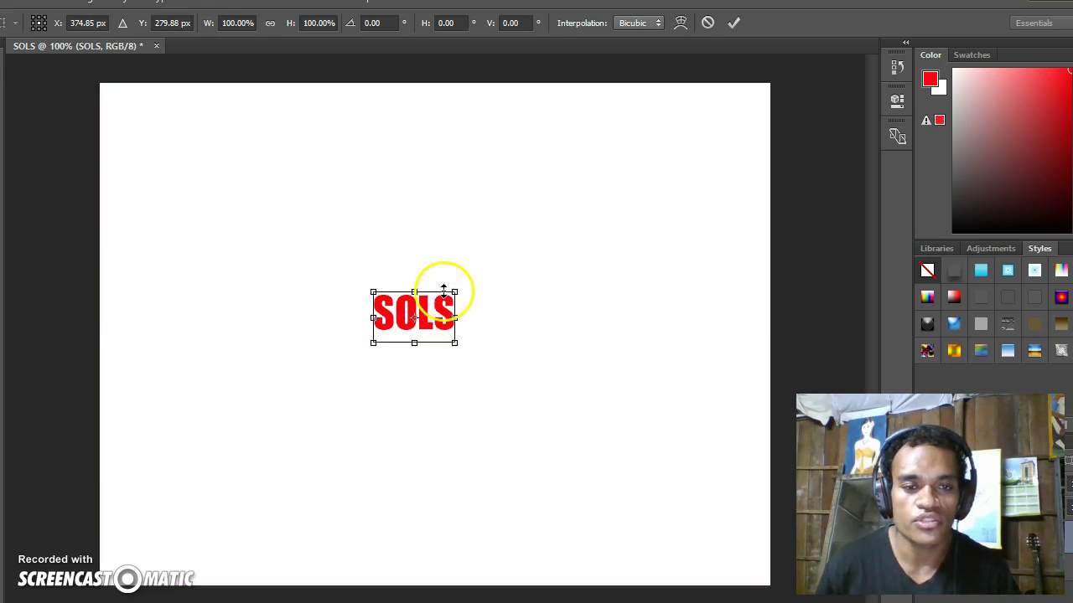
{"action": "left_click_drag", "start_coordinate": [463, 288], "coordinate": [670, 204]}
{"action": "left_click_drag", "start_coordinate": [627, 240], "coordinate": [558, 225]}
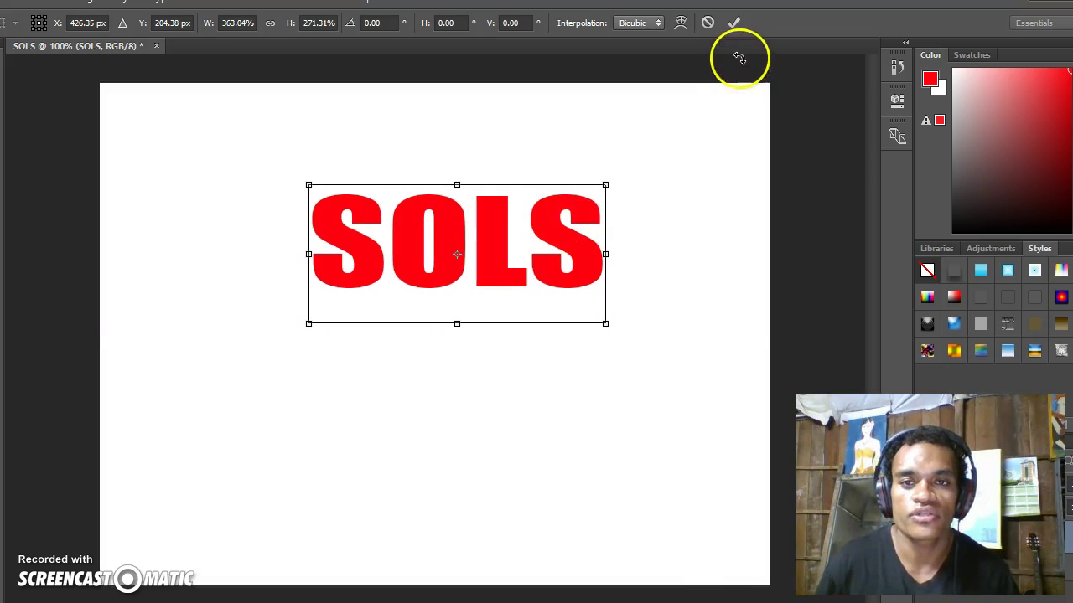
{"action": "left_click", "coordinate": [733, 24]}
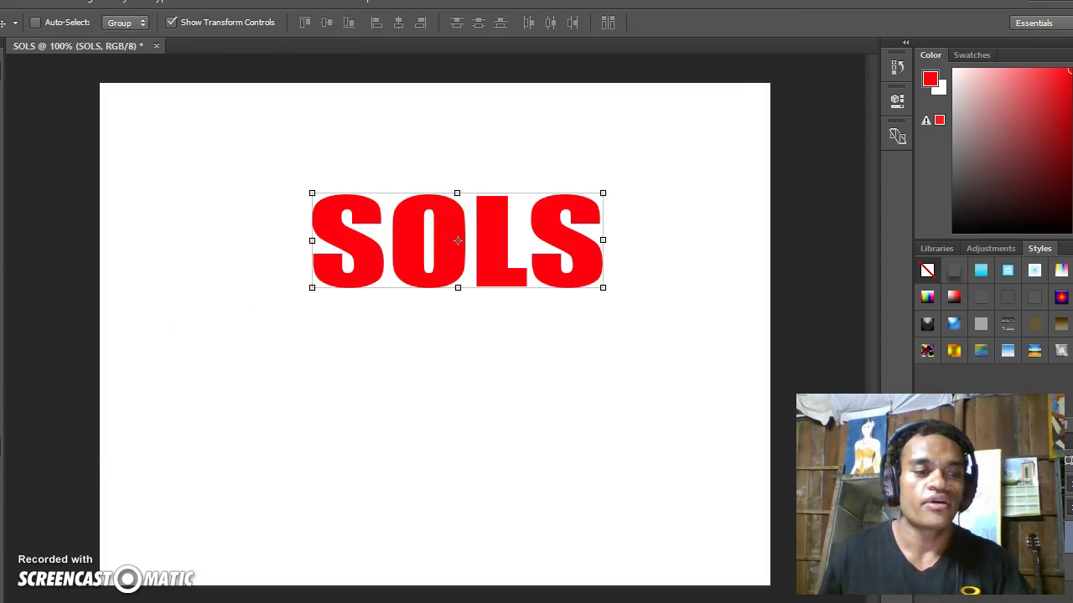
- Recolour the SOLS text from red to black and commit the edit
{"action": "key", "text": "t"}
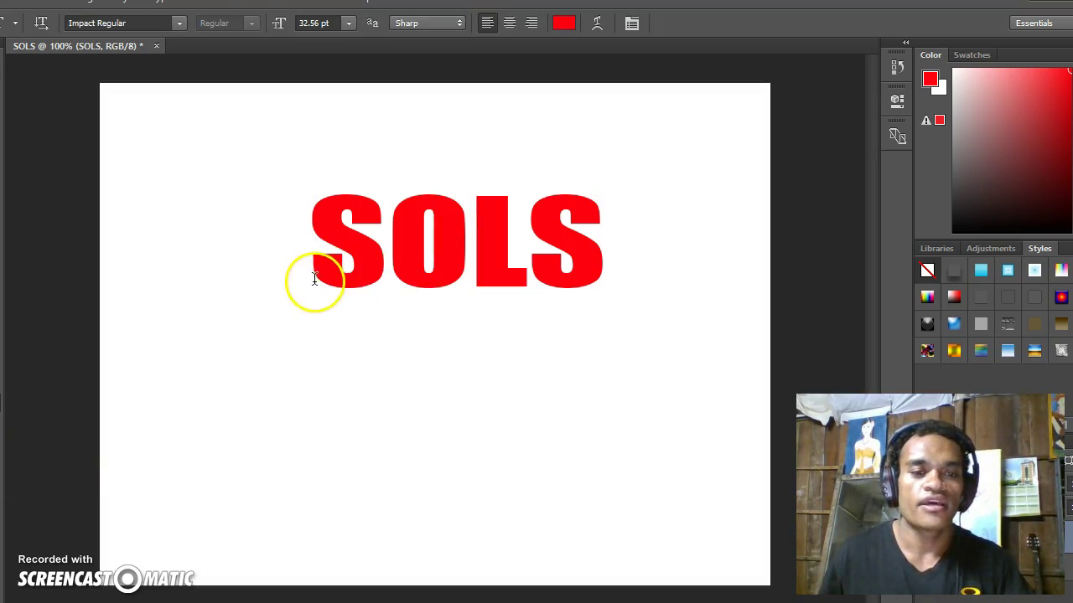
{"action": "double_click", "coordinate": [362, 267]}
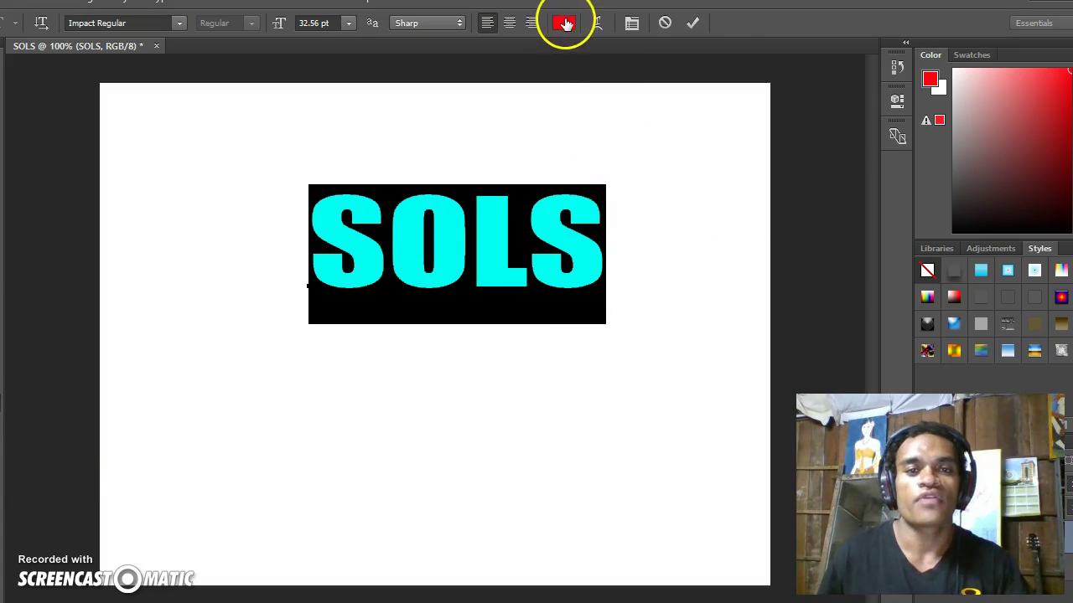
{"action": "left_click", "coordinate": [564, 22]}
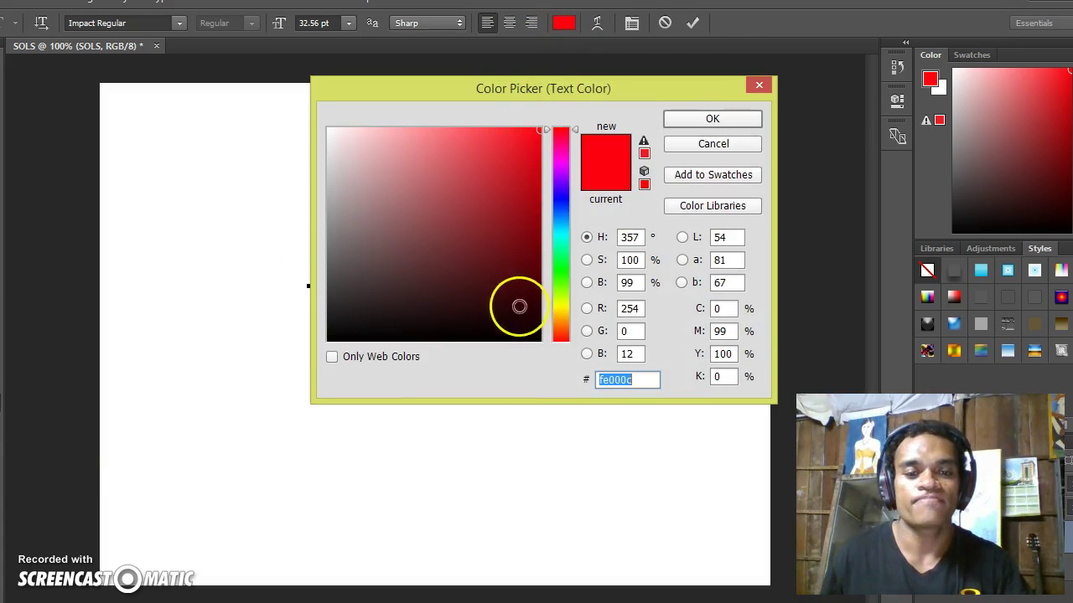
{"action": "left_click", "coordinate": [488, 339]}
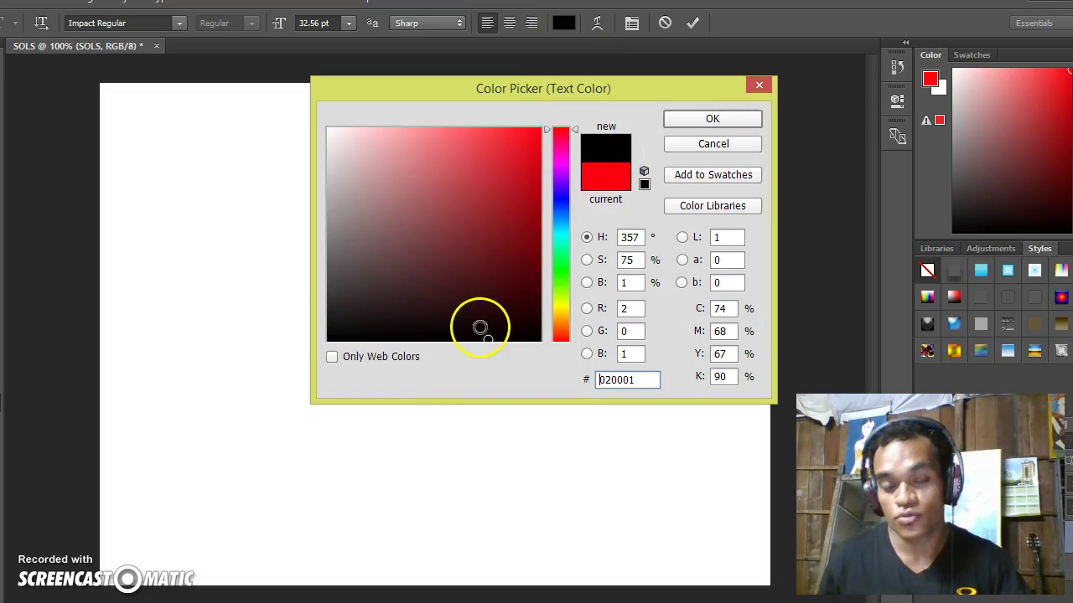
{"action": "left_click", "coordinate": [712, 119]}
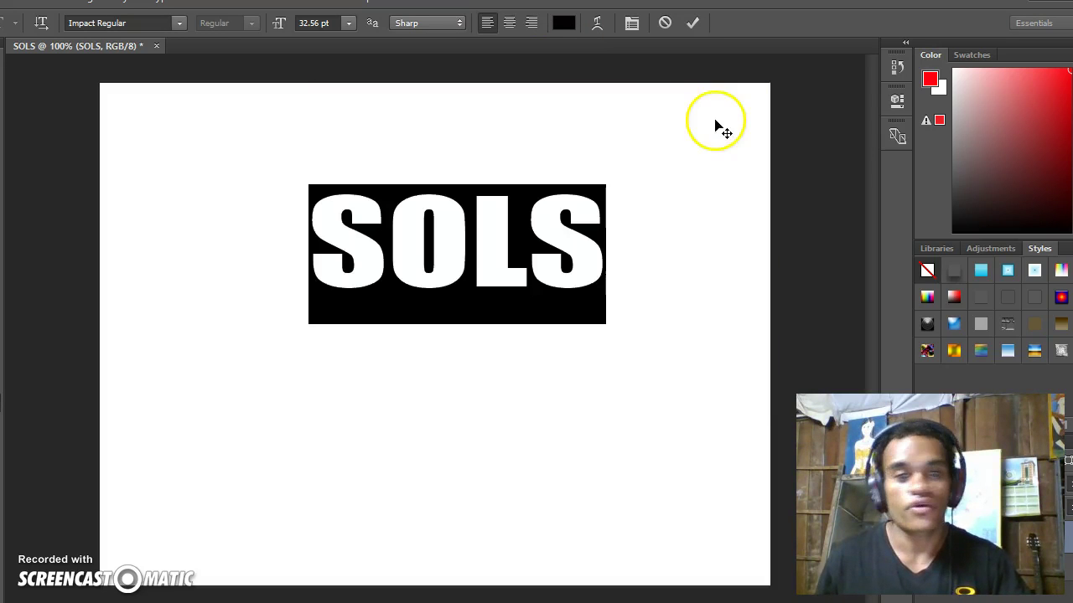
{"action": "left_click", "coordinate": [693, 26]}
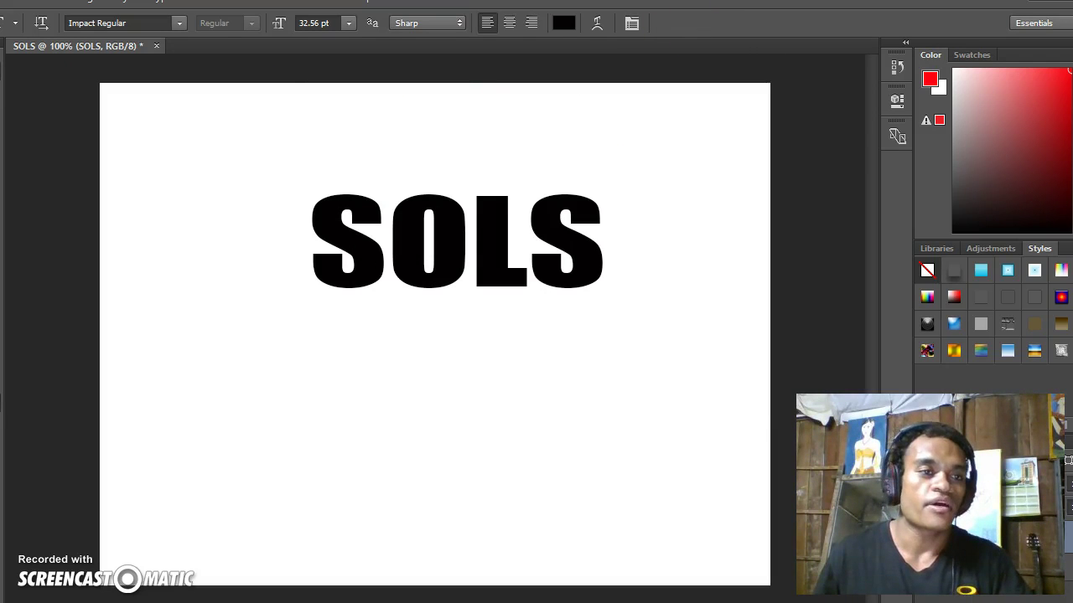
{"action": "left_click", "coordinate": [8, 84]}
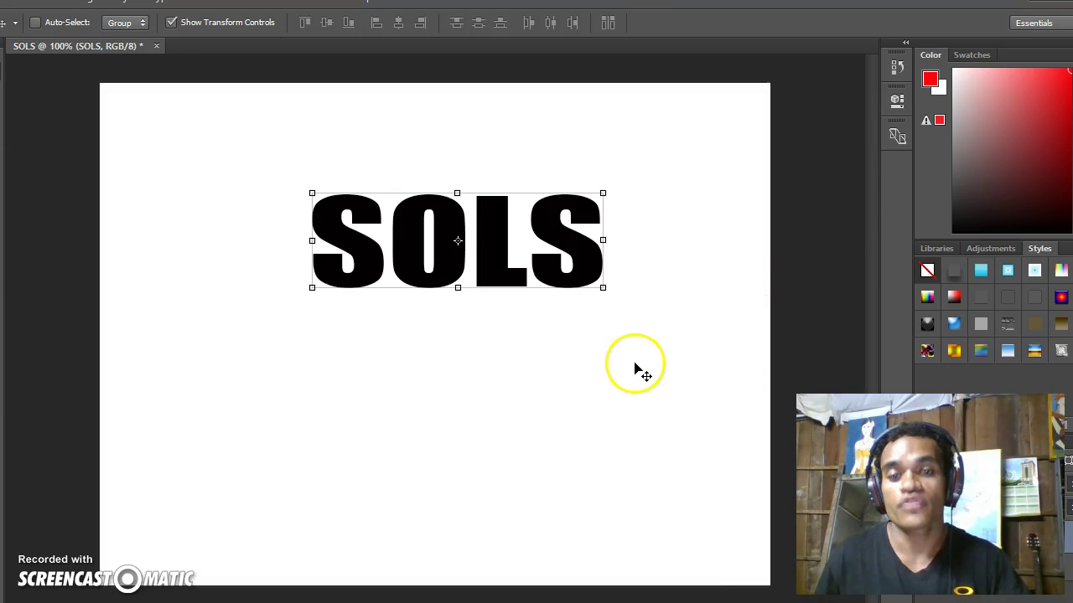
- Nudge SOLS into place, duplicate its layer with Ctrl+J, and drag the copy directly below
{"action": "left_click_drag", "start_coordinate": [589, 263], "coordinate": [584, 242]}
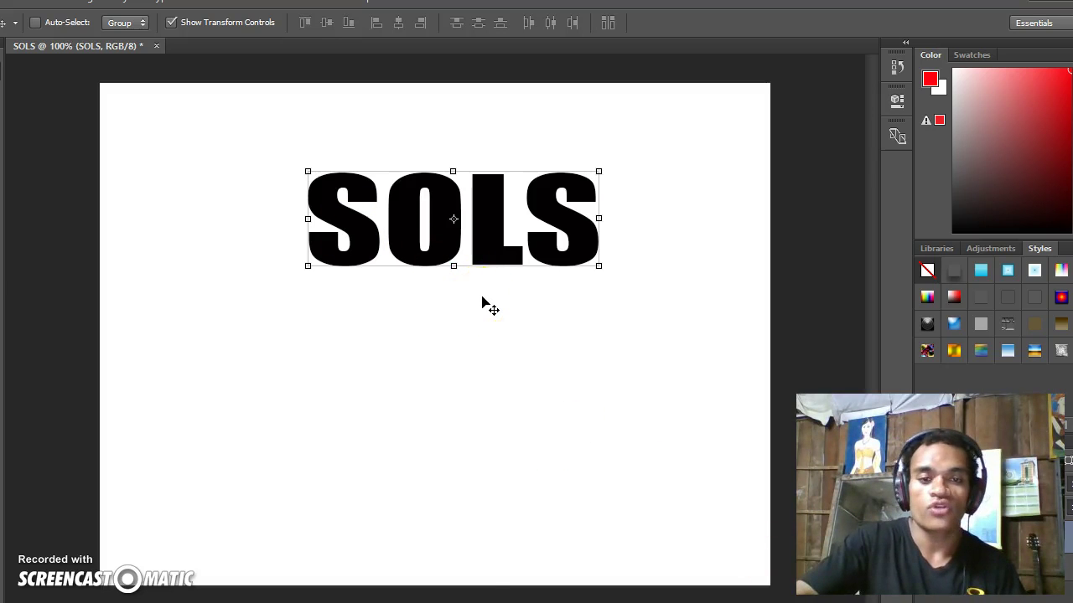
{"action": "key", "text": "ctrl+j"}
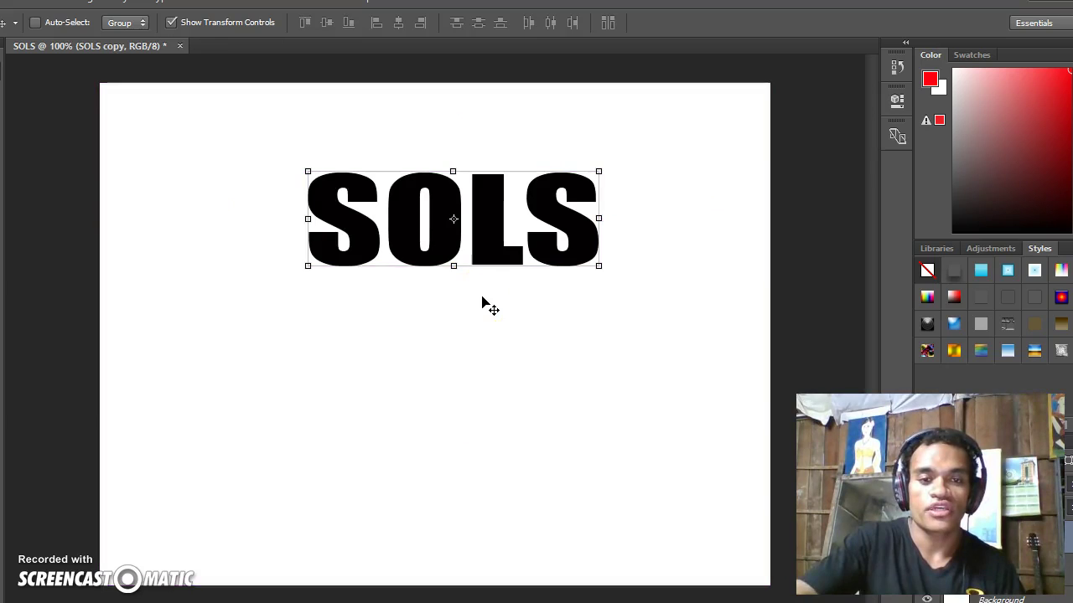
{"action": "left_click", "coordinate": [483, 285]}
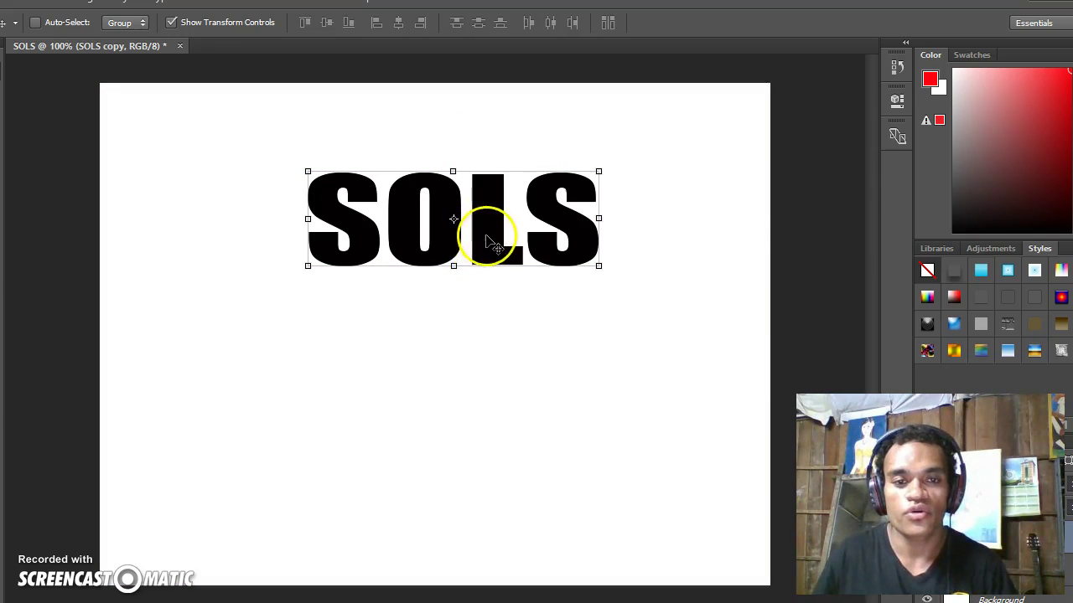
{"action": "left_click_drag", "start_coordinate": [486, 239], "coordinate": [495, 357]}
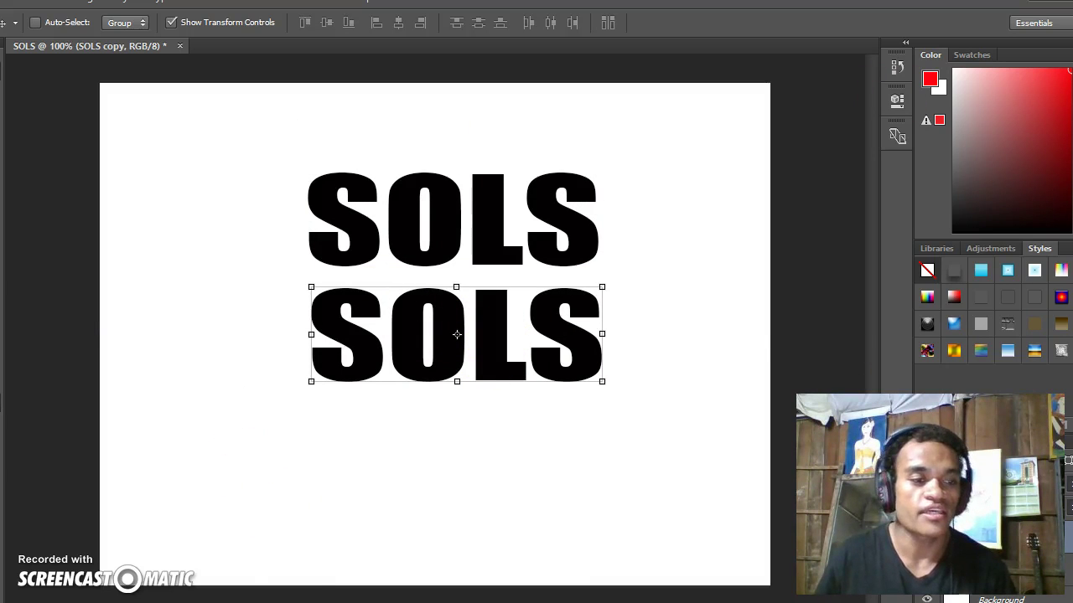
- Replace the lower SOLS copy's text with 24/7
{"action": "key", "text": "t"}
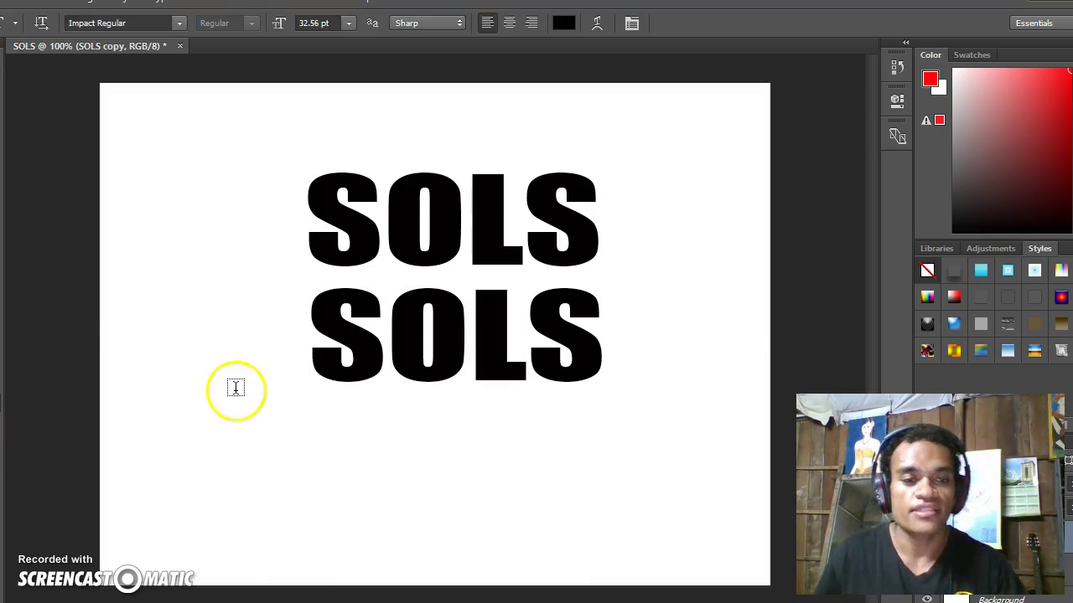
{"action": "left_click_drag", "start_coordinate": [336, 360], "coordinate": [651, 355]}
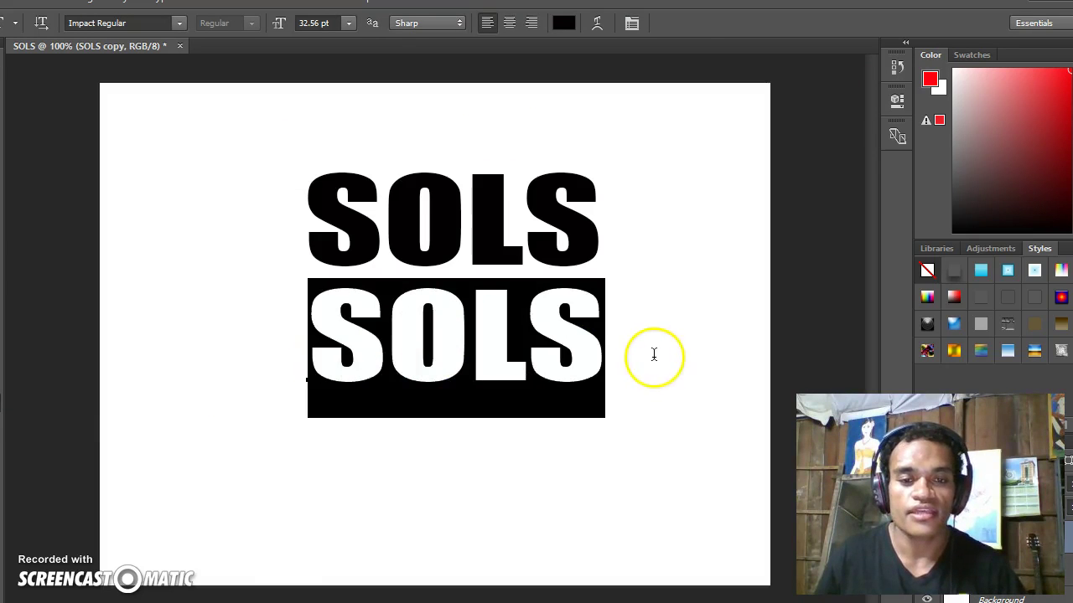
{"action": "type", "text": "24"}
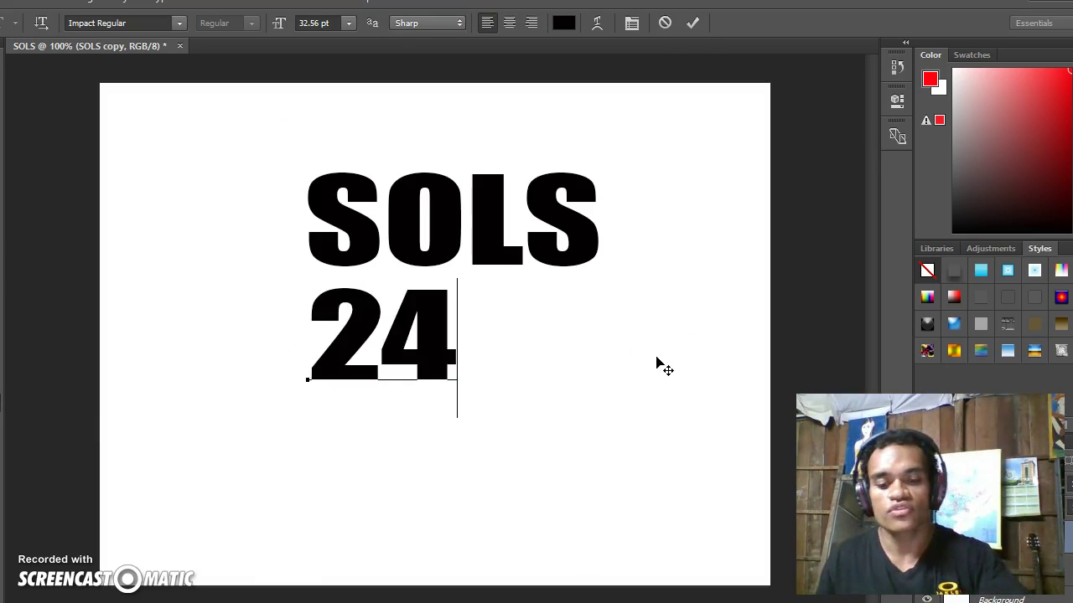
{"action": "type", "text": "/7"}
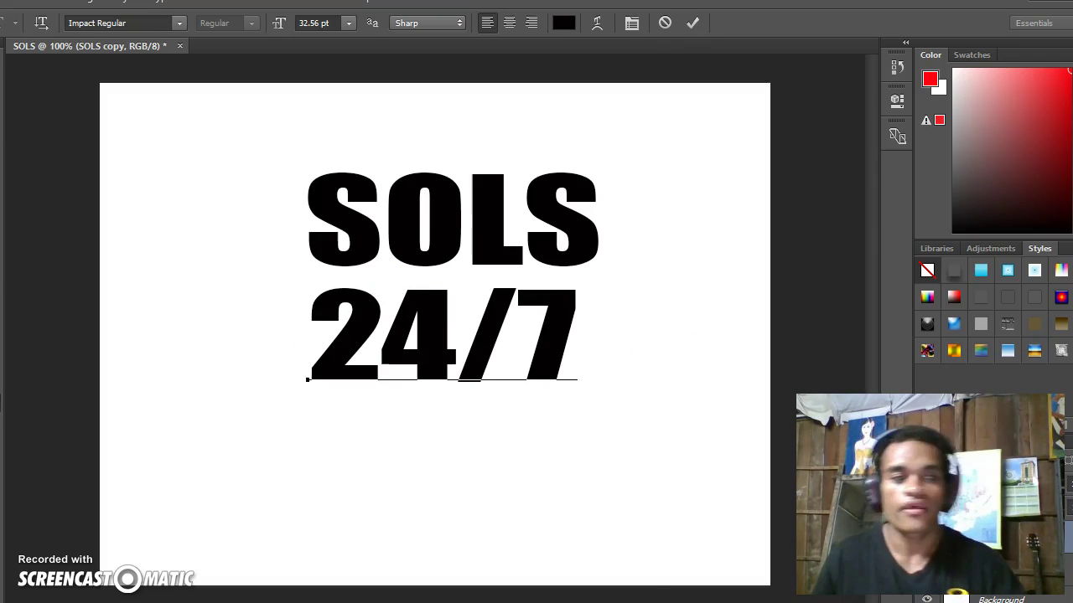
{"action": "key", "text": "ctrl+Return"}
- Stretch 24/7 horizontally to roughly match the width of SOLS
{"action": "key", "text": "v"}
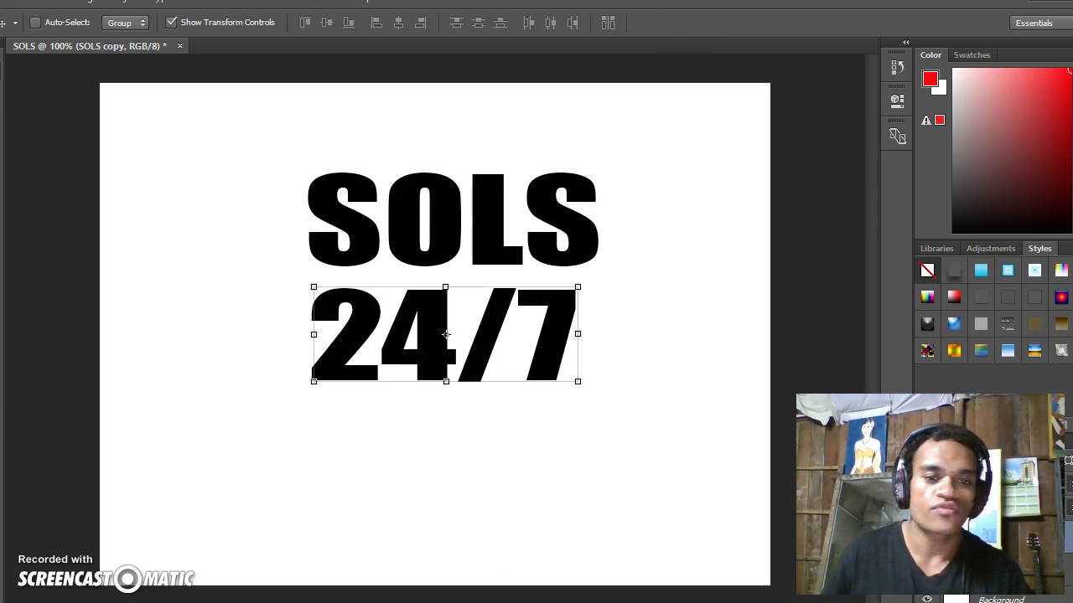
{"action": "mouse_move", "coordinate": [578, 334]}
{"action": "left_mouse_down"}
{"action": "mouse_move", "coordinate": [620, 332]}
{"action": "mouse_move", "coordinate": [598, 330]}
{"action": "left_mouse_up"}
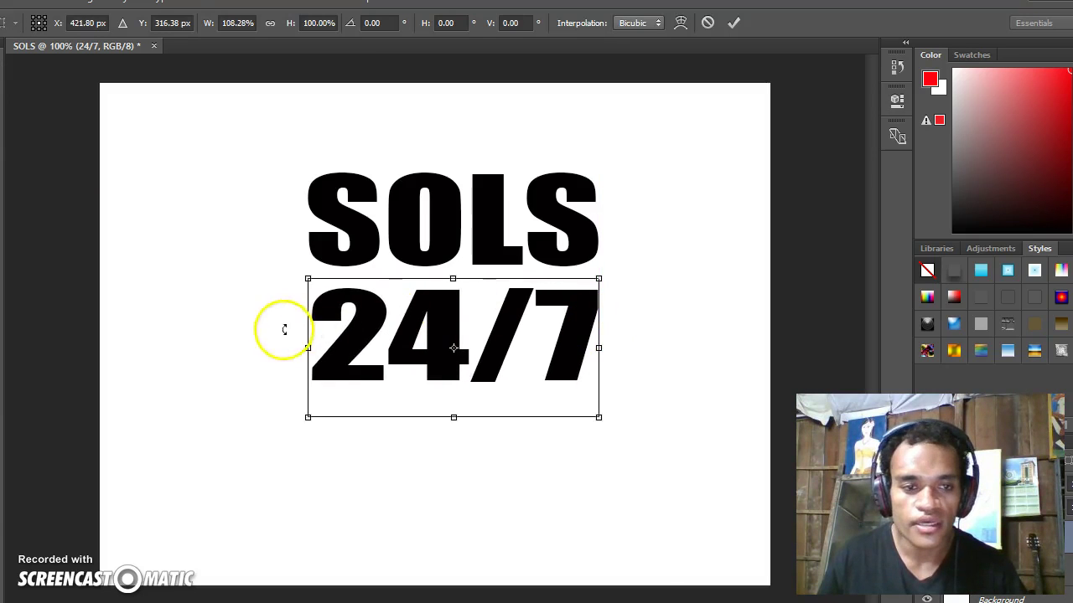
{"action": "left_click_drag", "start_coordinate": [305, 346], "coordinate": [302, 347]}
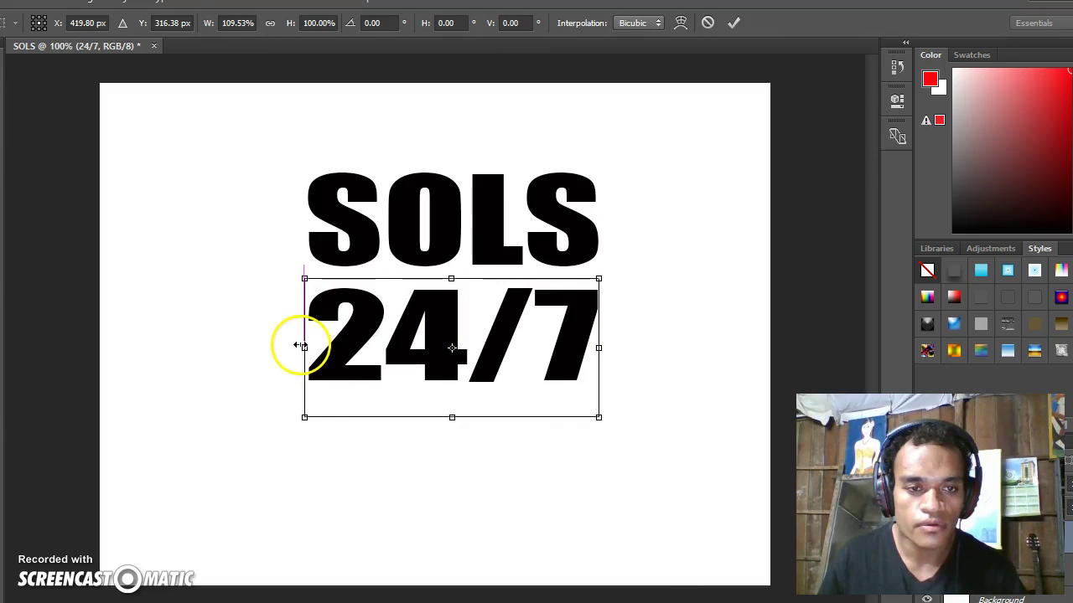
{"action": "left_click", "coordinate": [734, 22]}
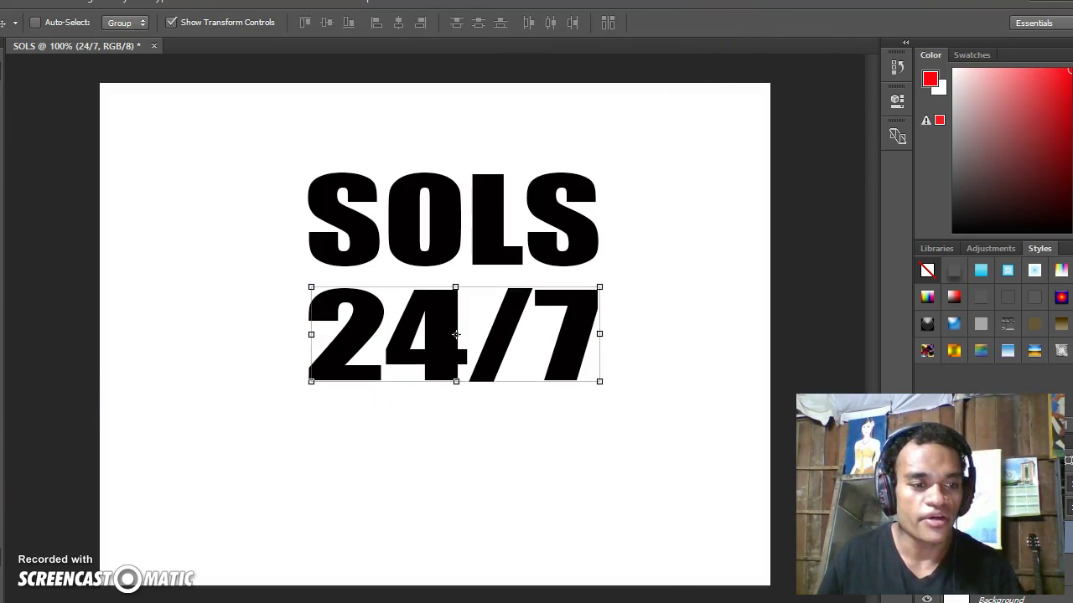
- Draw a 419 × 355 px rounded rectangle with 50 px corner radius around SOLS 24/7
{"action": "mouse_move", "coordinate": [3, 445]}
{"action": "left_mouse_down"}
{"action": "mouse_move", "coordinate": [60, 466]}
{"action": "mouse_move", "coordinate": [2, 445]}
{"action": "left_mouse_up"}
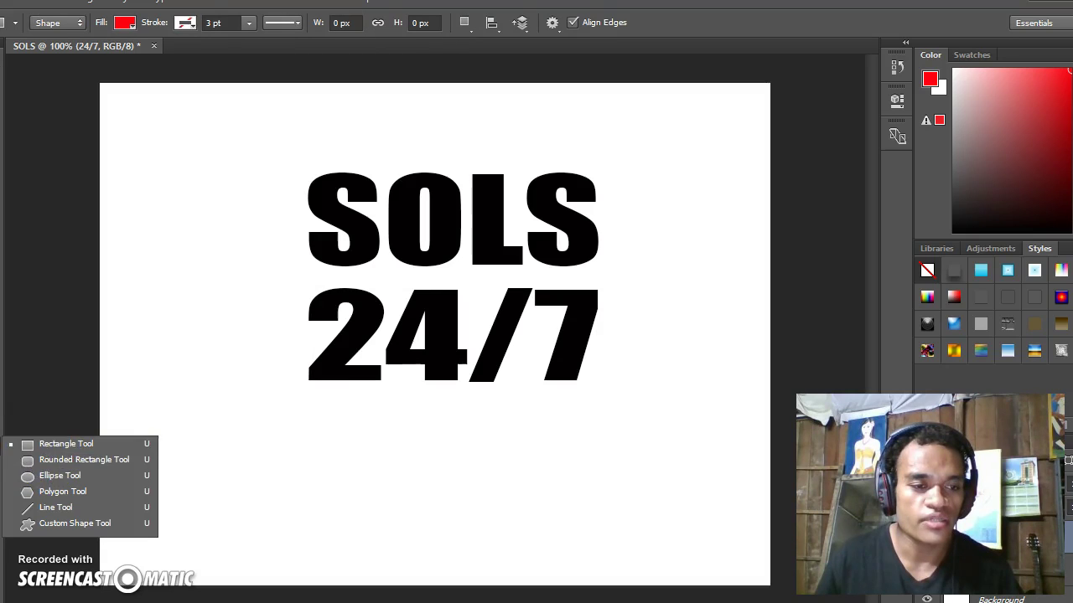
{"action": "left_click", "coordinate": [47, 460]}
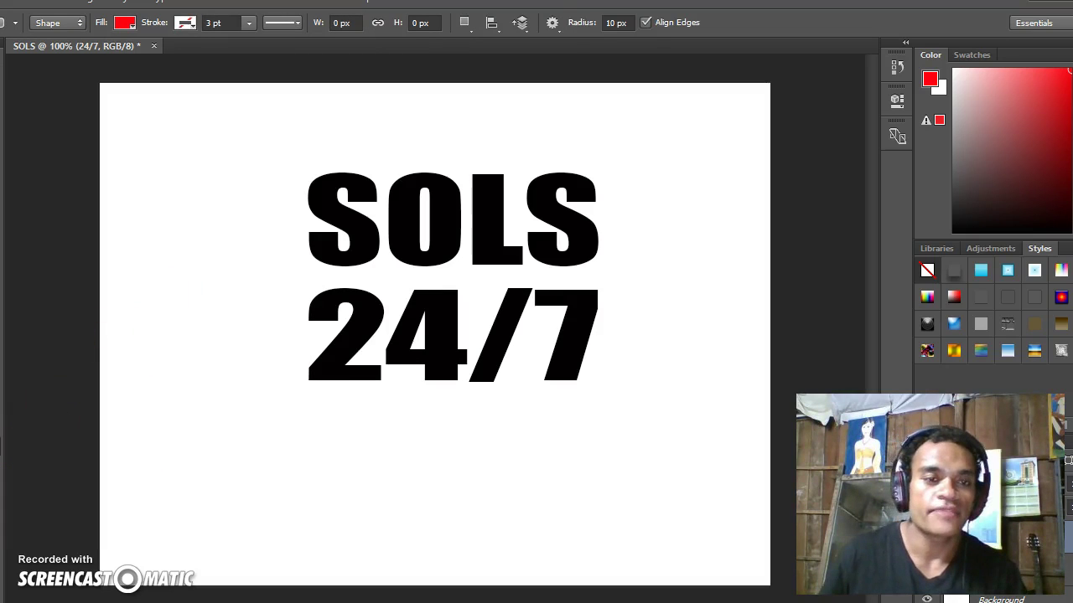
{"action": "left_click", "coordinate": [607, 26]}
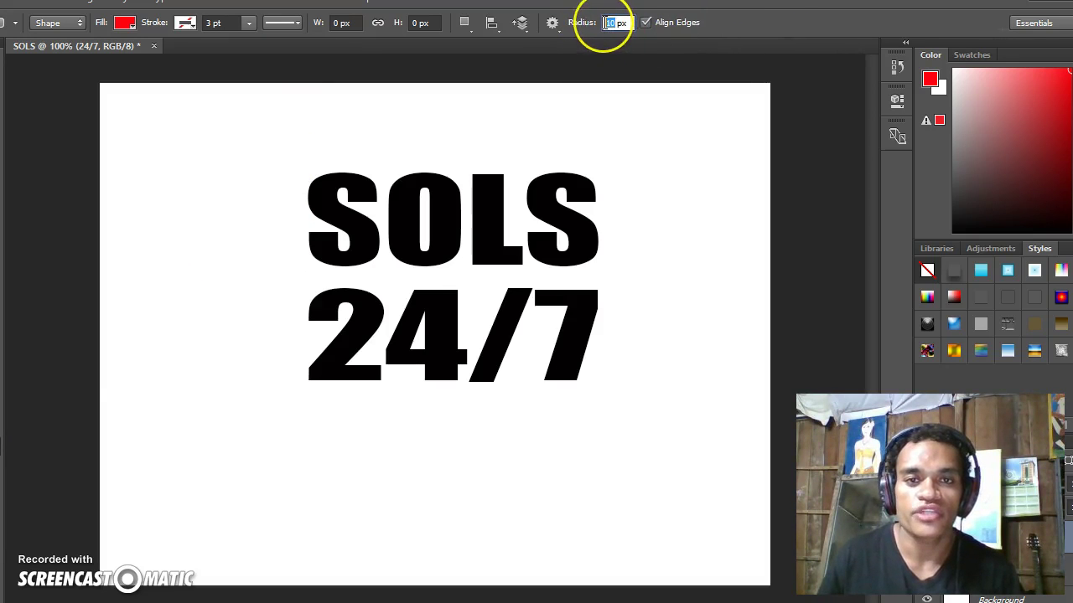
{"action": "type", "text": "50"}
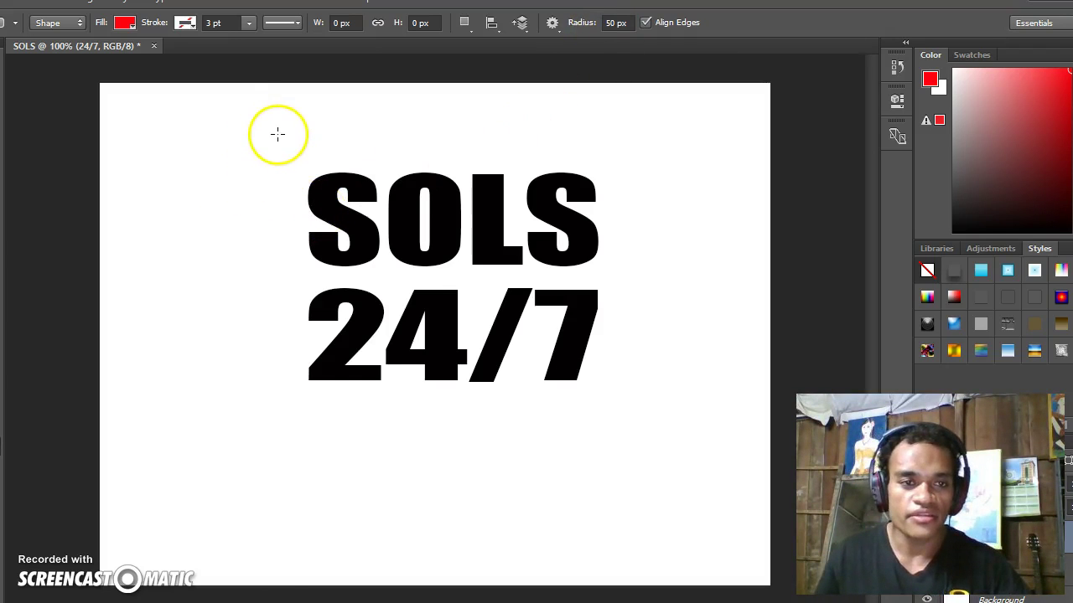
{"action": "left_click_drag", "start_coordinate": [278, 124], "coordinate": [628, 421]}
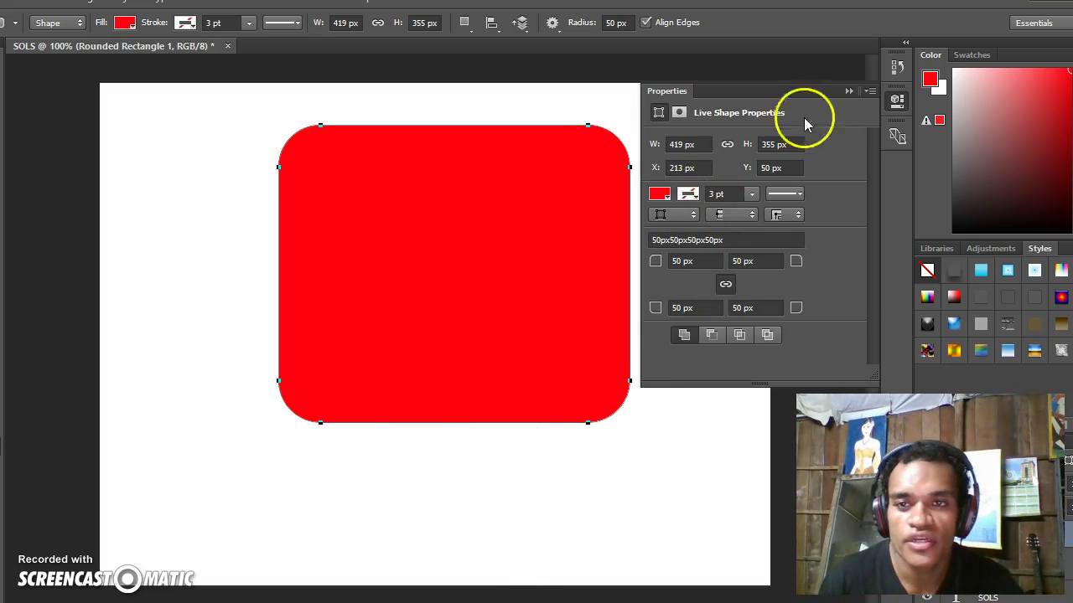
- Remove the rounded rectangle's fill and give it an orange stroke
{"action": "left_click", "coordinate": [848, 90]}
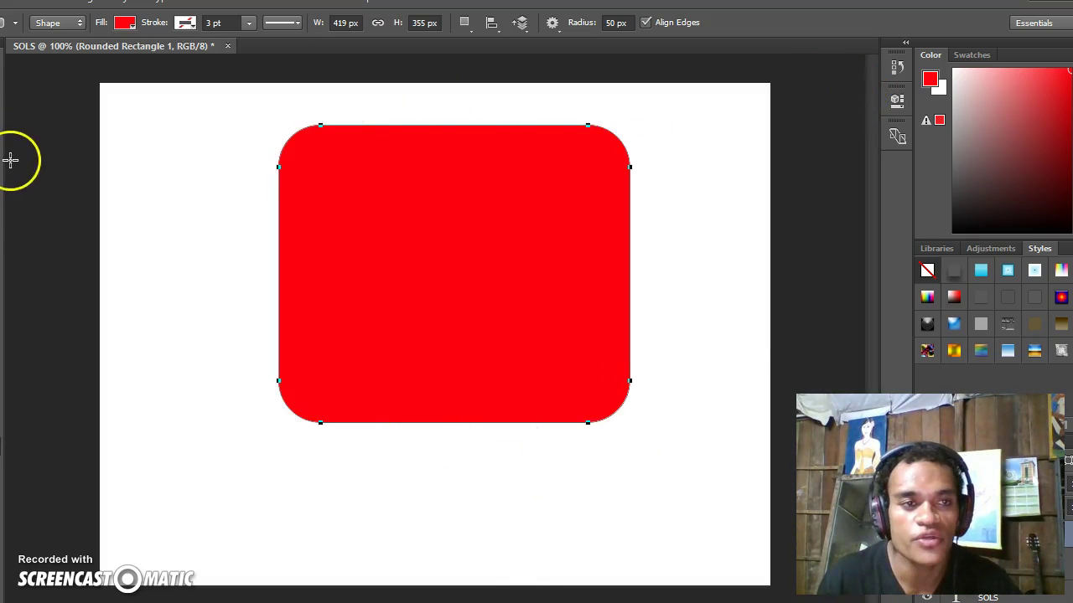
{"action": "left_click", "coordinate": [124, 23]}
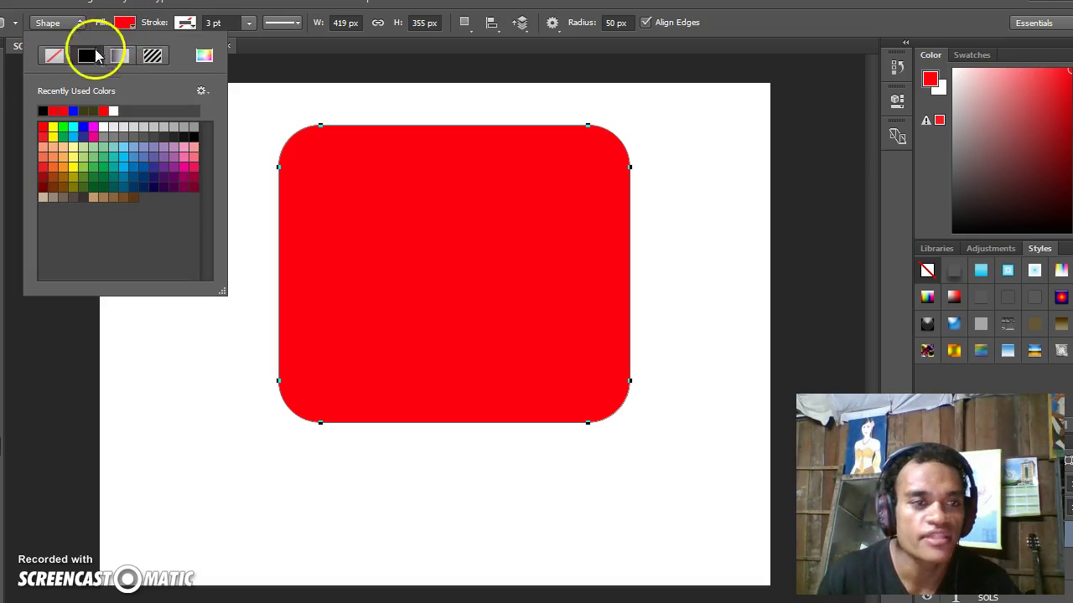
{"action": "left_click", "coordinate": [53, 55]}
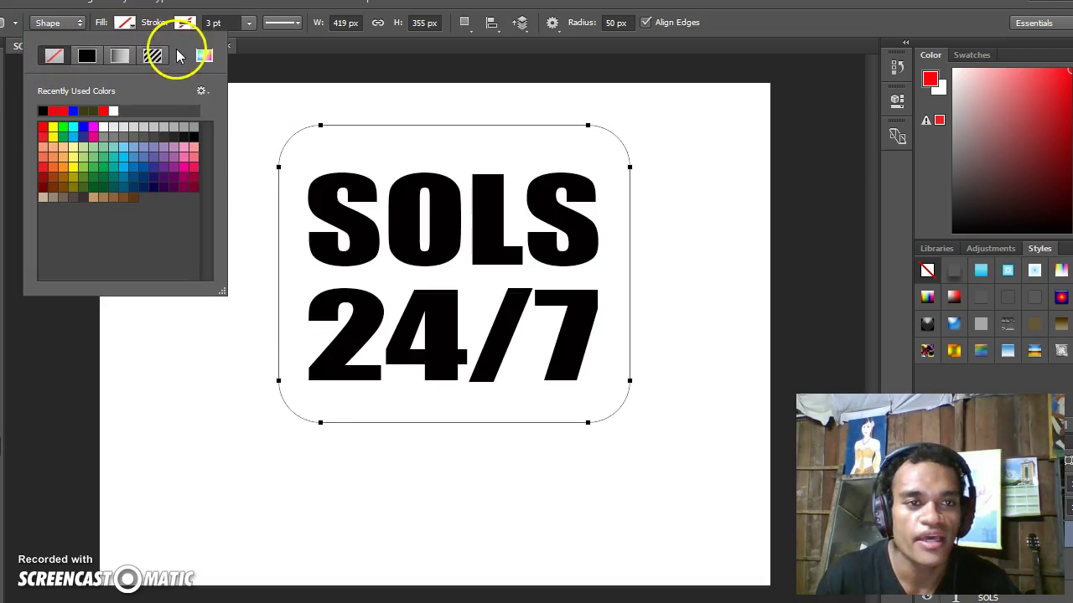
{"action": "left_click", "coordinate": [184, 23]}
{"action": "left_click", "coordinate": [184, 23]}
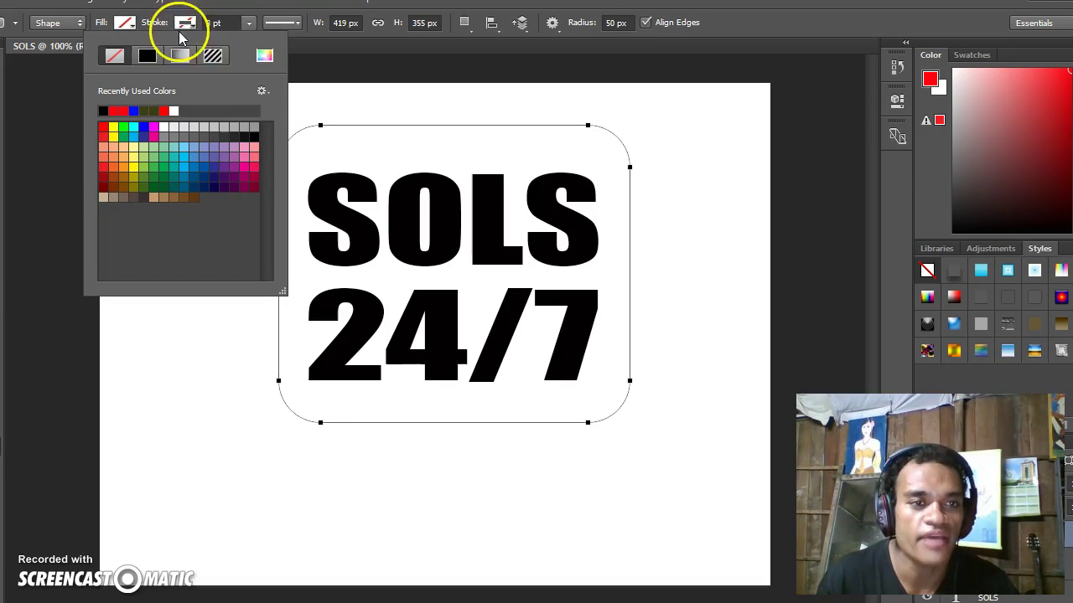
{"action": "left_click", "coordinate": [124, 166]}
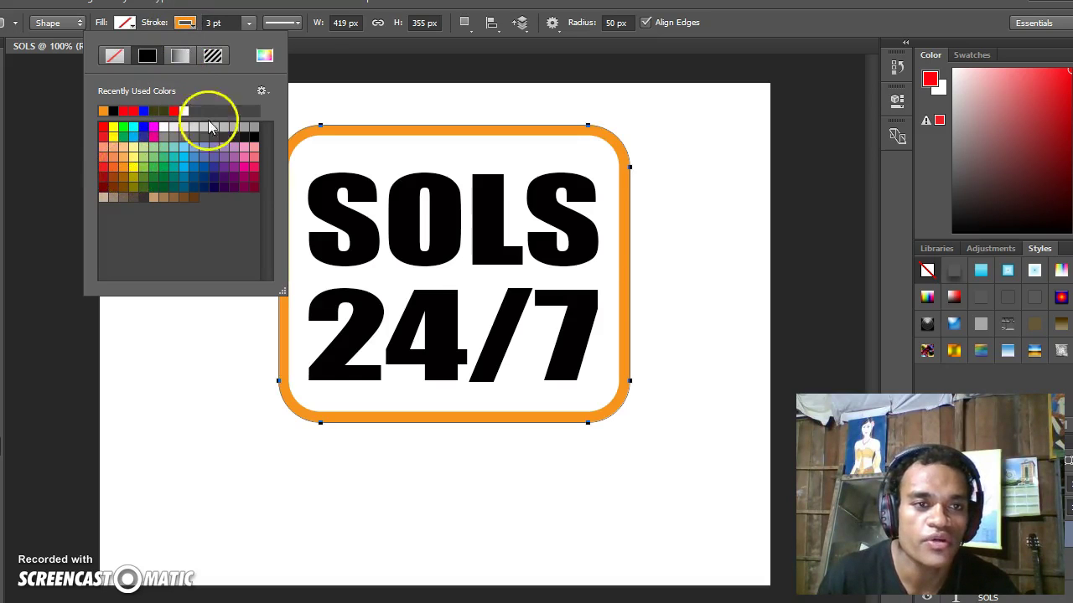
- Thin the orange stroke down to 0.74 pt
{"action": "left_click", "coordinate": [248, 24]}
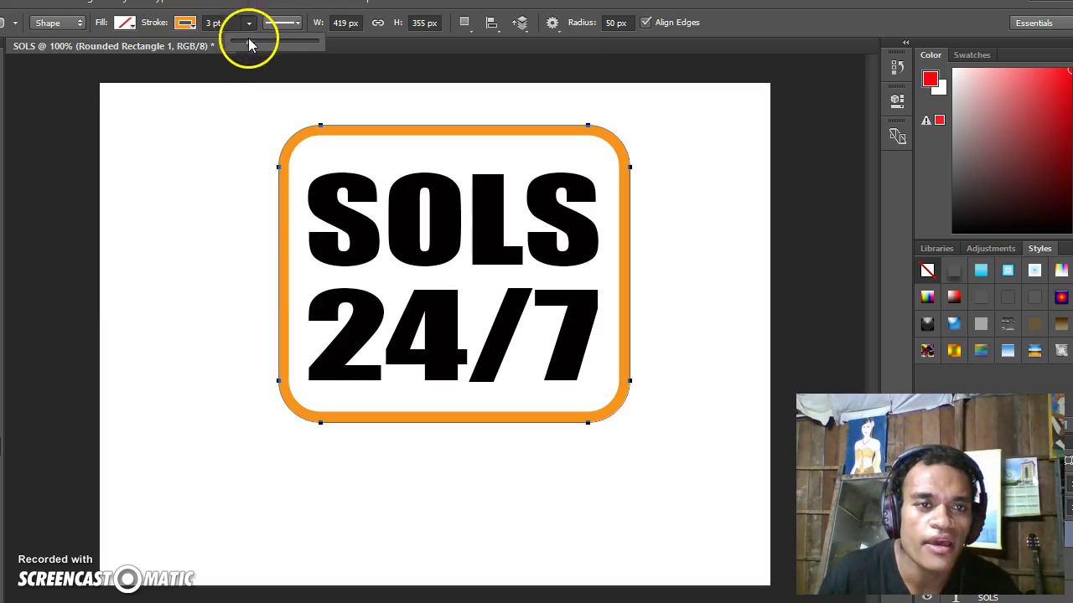
{"action": "left_click", "coordinate": [249, 44]}
{"action": "left_click_drag", "start_coordinate": [248, 47], "coordinate": [245, 44]}
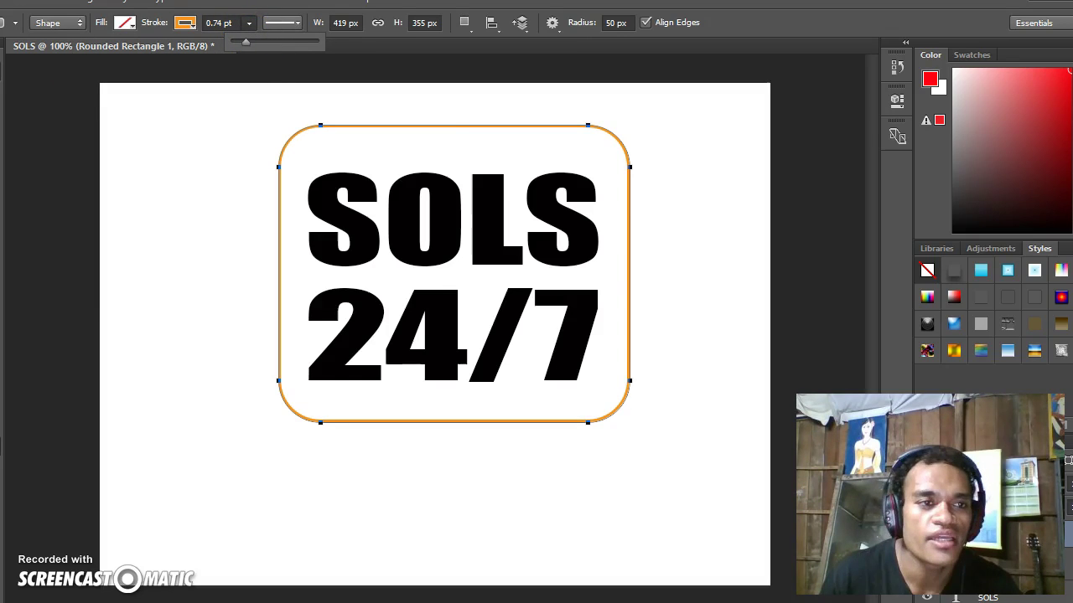
{"action": "key", "text": "Return"}
{"action": "key", "text": "v"}
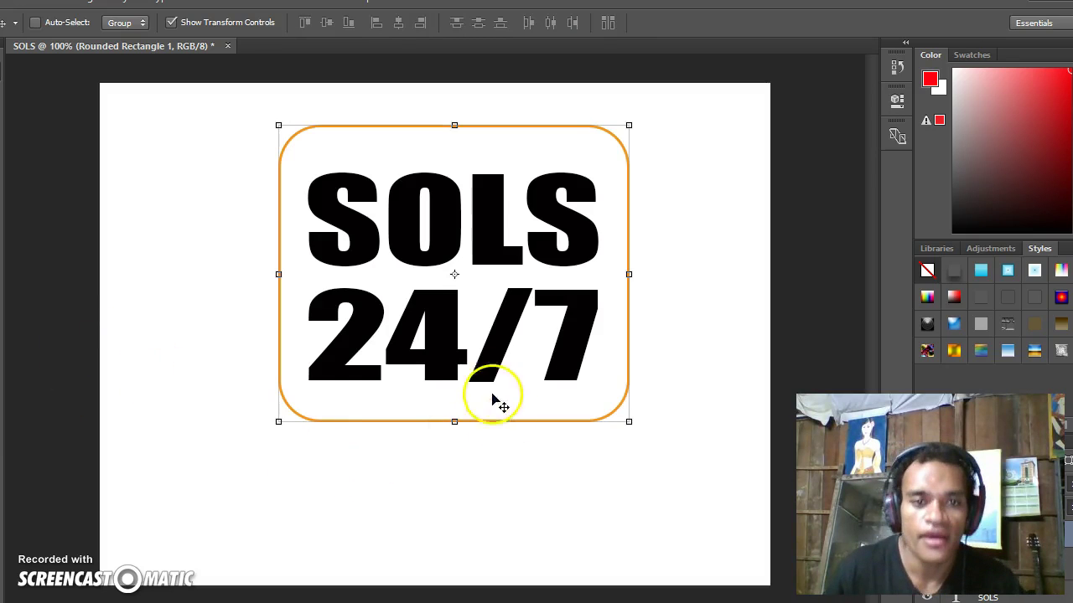
- Trim the frame's top and bottom edges to about 95% height and apply the transform
{"action": "left_click", "coordinate": [454, 125]}
{"action": "left_click_drag", "start_coordinate": [457, 137], "coordinate": [455, 137]}
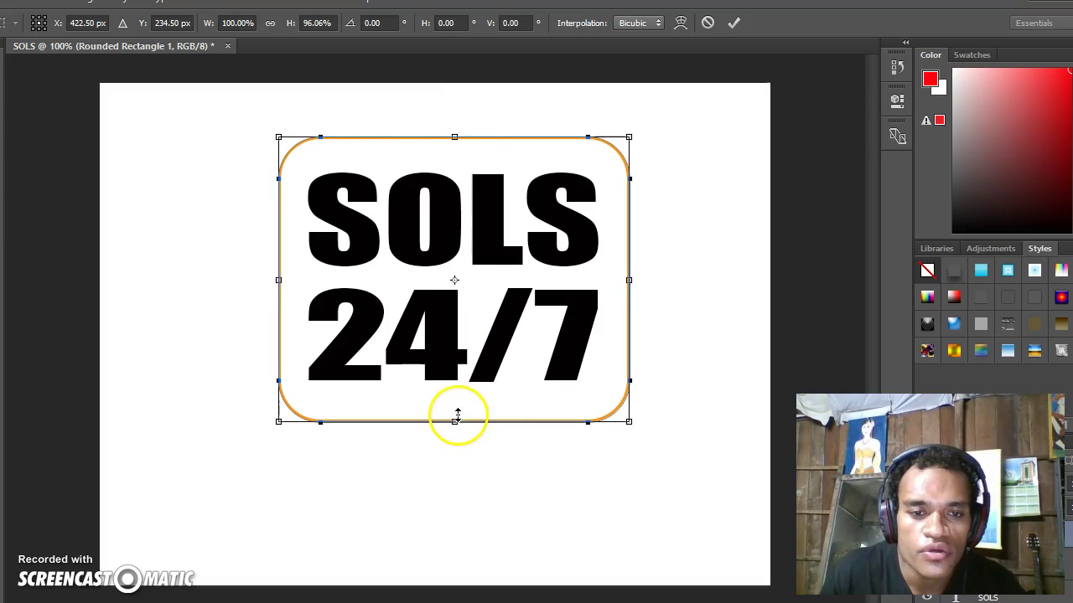
{"action": "left_click_drag", "start_coordinate": [456, 416], "coordinate": [458, 418]}
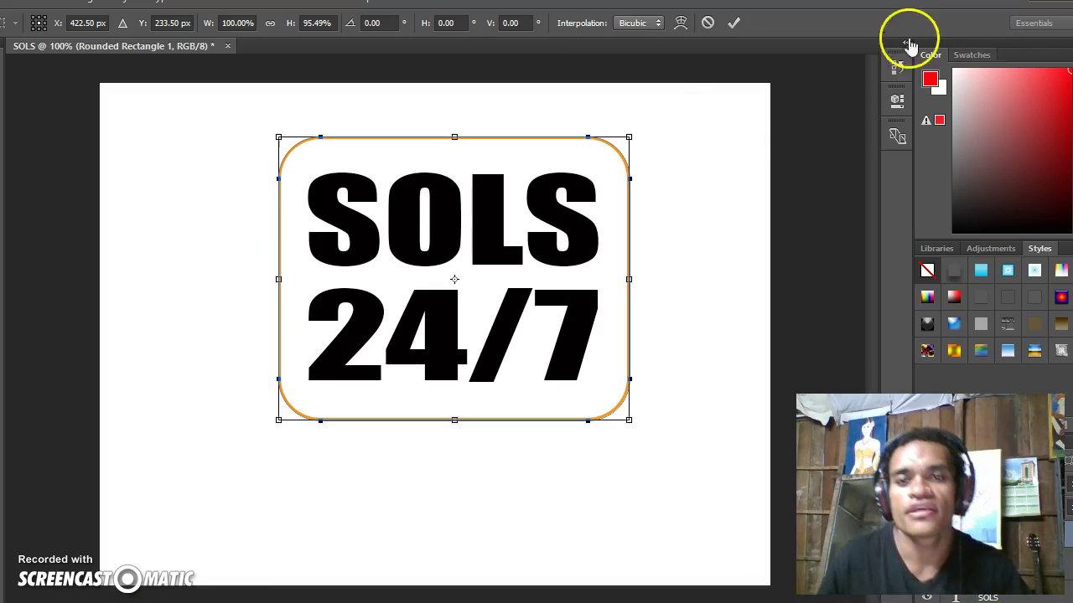
{"action": "left_click", "coordinate": [734, 22]}
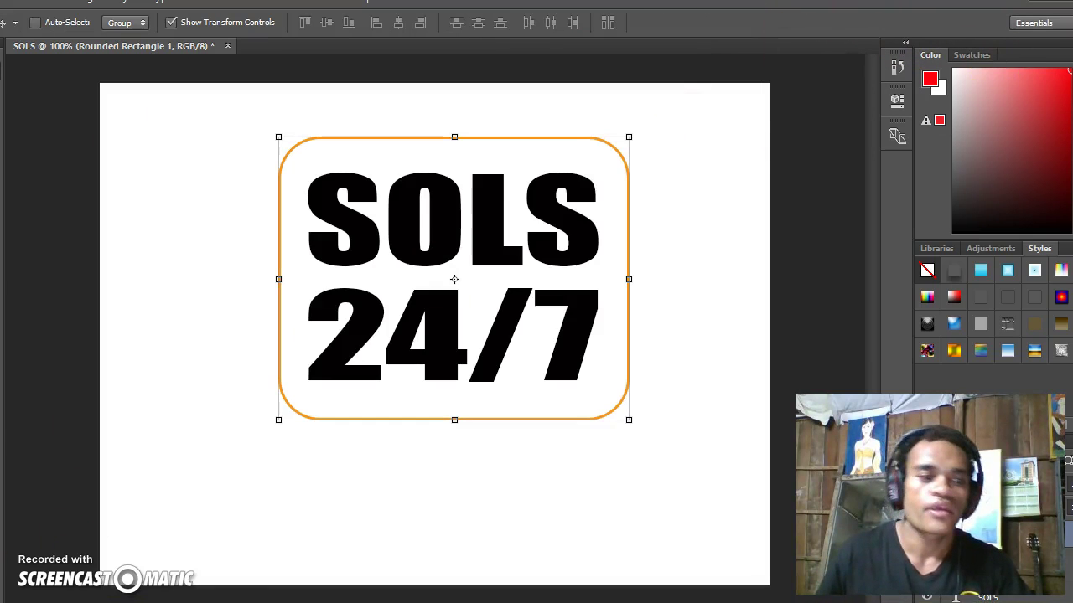
{"action": "key", "text": "t"}
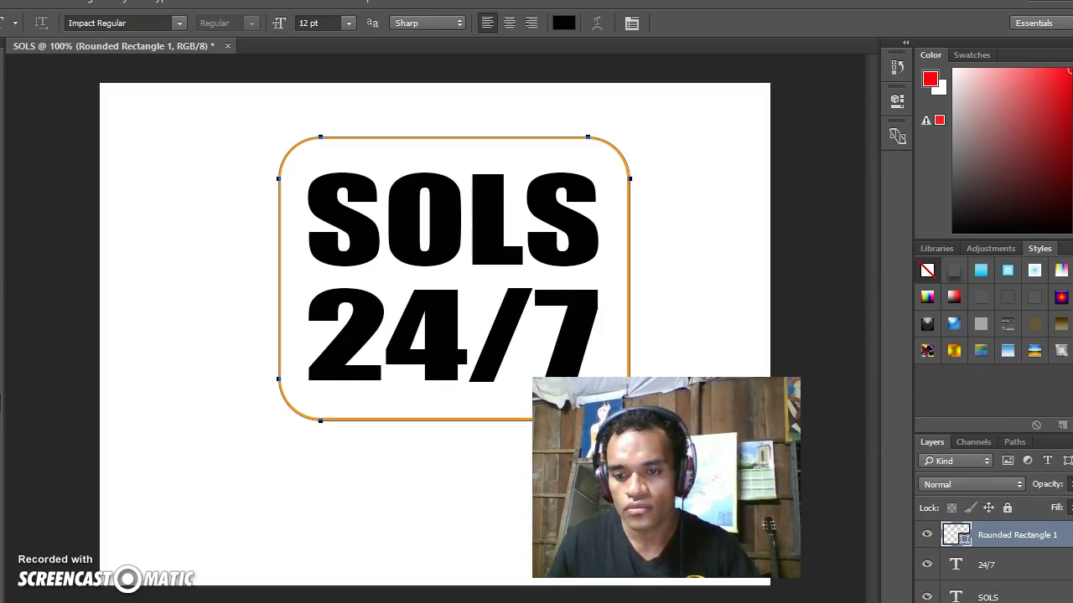
- Colour the '24' of the 24/7 layer orange (#f7941d), sampled from the frame
{"action": "left_click", "coordinate": [1006, 565]}
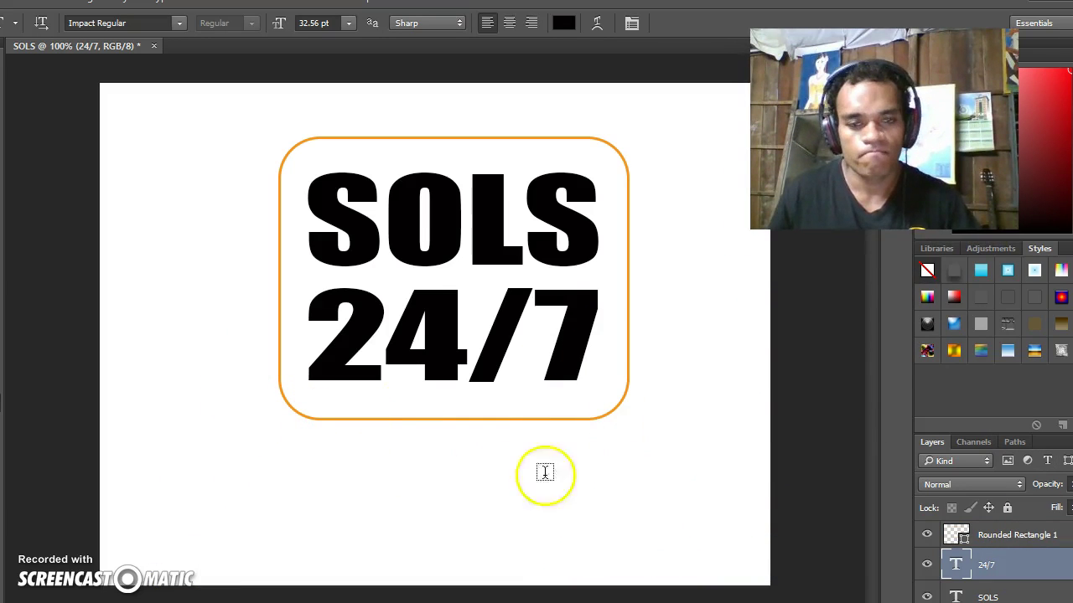
{"action": "left_click_drag", "start_coordinate": [310, 352], "coordinate": [475, 384]}
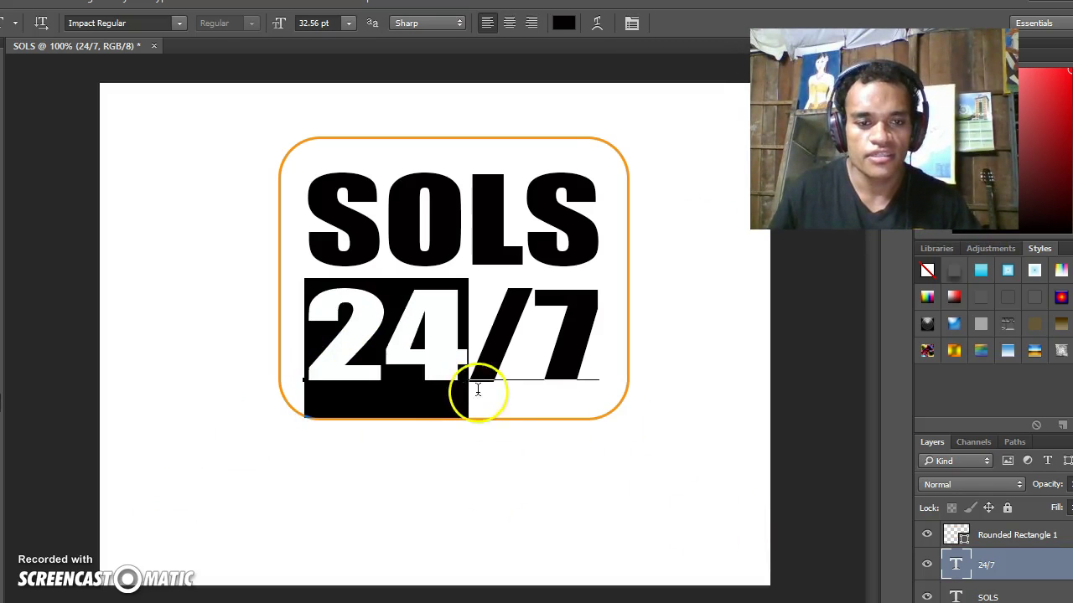
{"action": "left_click", "coordinate": [563, 23]}
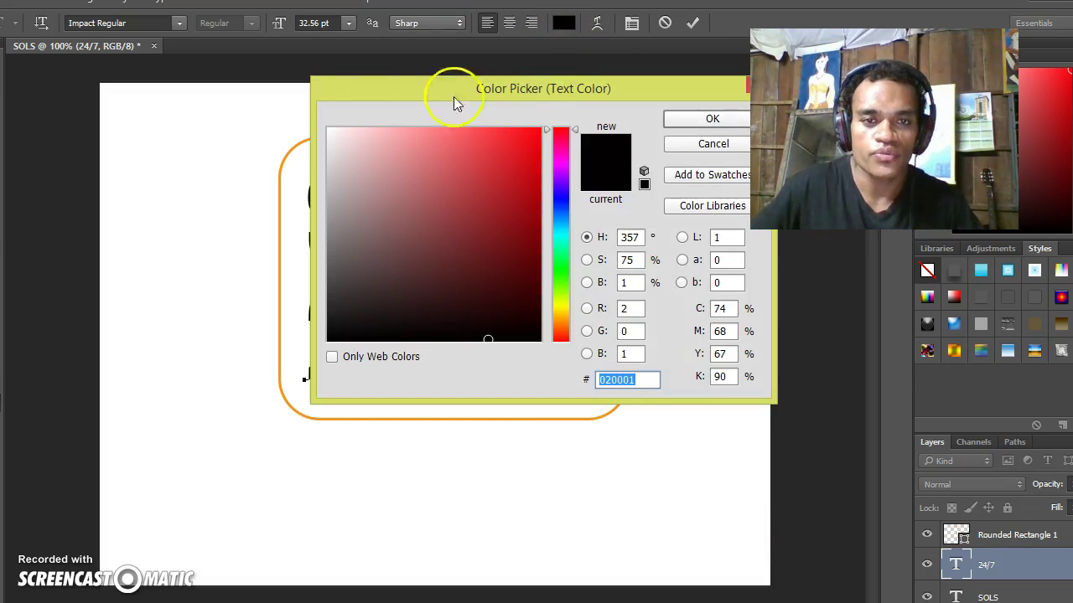
{"action": "left_click_drag", "start_coordinate": [356, 92], "coordinate": [554, 180]}
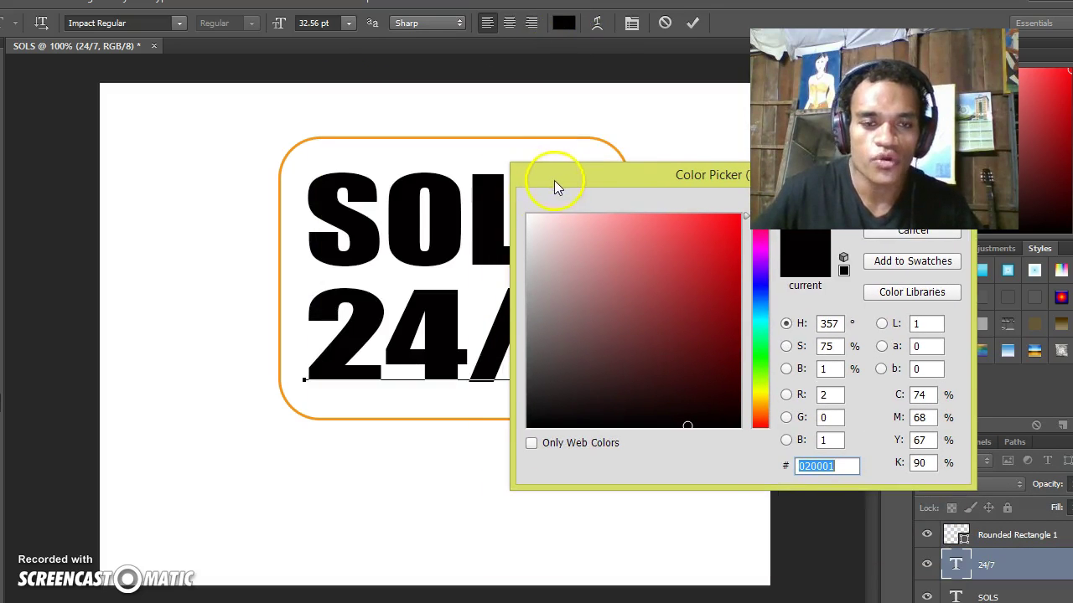
{"action": "left_click", "coordinate": [279, 375]}
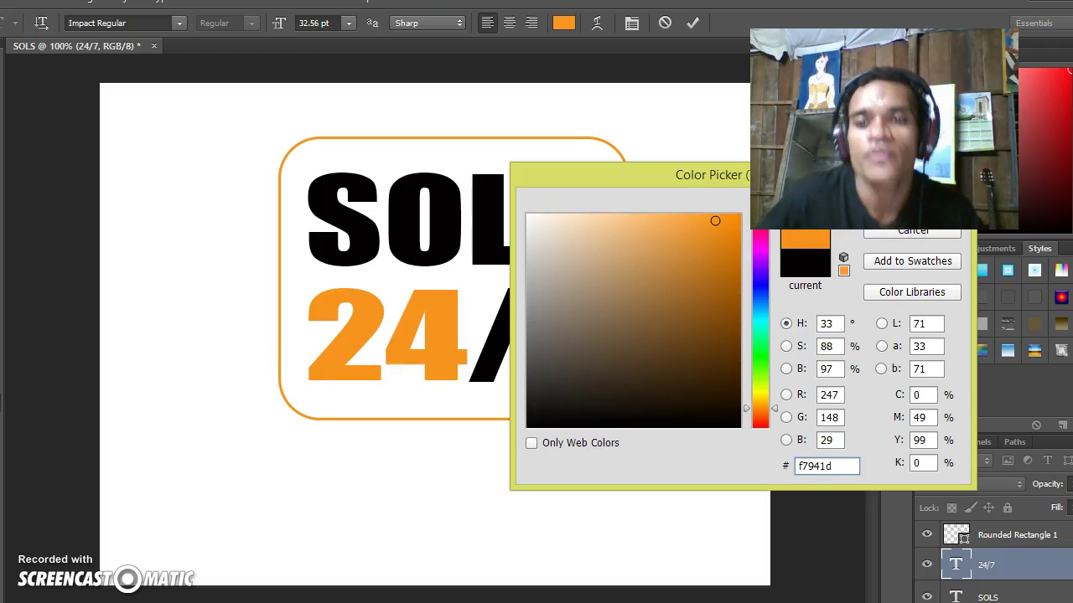
{"action": "left_click_drag", "start_coordinate": [630, 171], "coordinate": [405, 457]}
{"action": "left_click", "coordinate": [688, 490]}
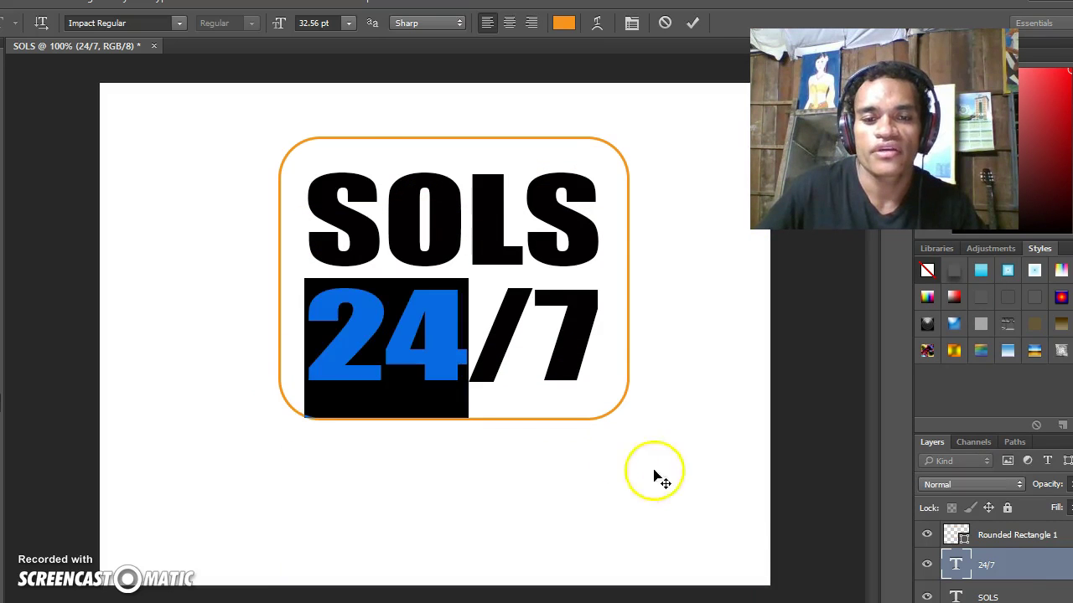
- Colour the '7' the same orange, leaving the slash black, and finish editing
{"action": "left_click_drag", "start_coordinate": [545, 364], "coordinate": [594, 378]}
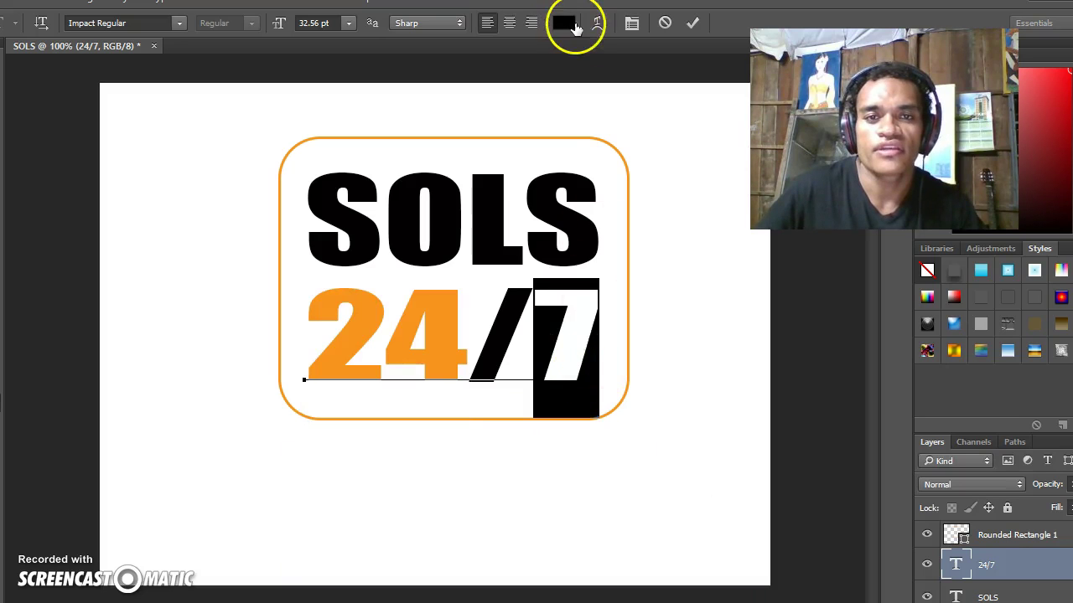
{"action": "left_click", "coordinate": [573, 25]}
{"action": "left_click_drag", "start_coordinate": [459, 91], "coordinate": [827, 317]}
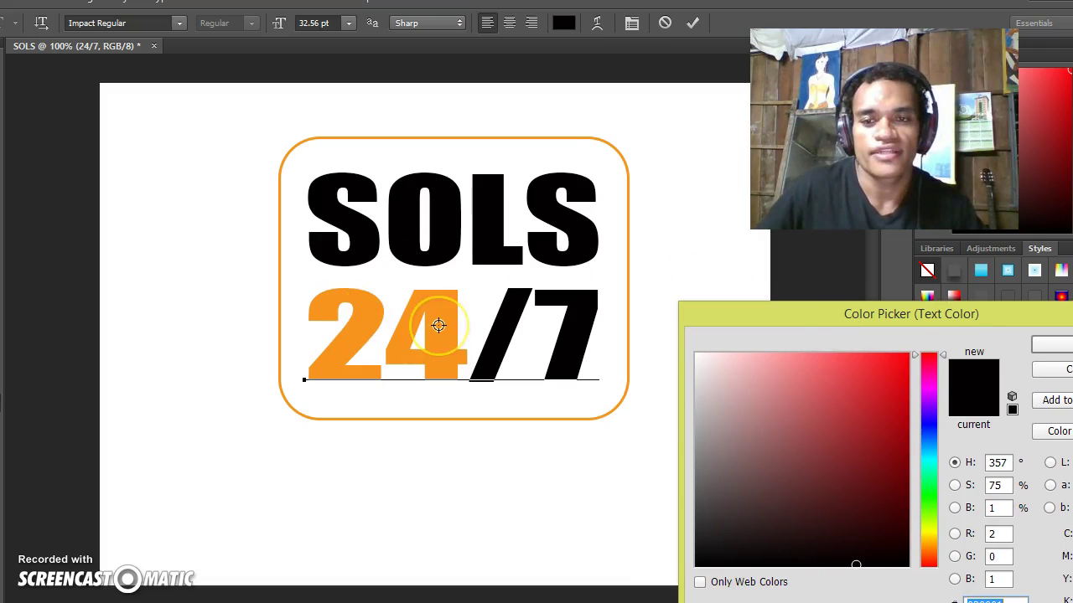
{"action": "left_click", "coordinate": [438, 325]}
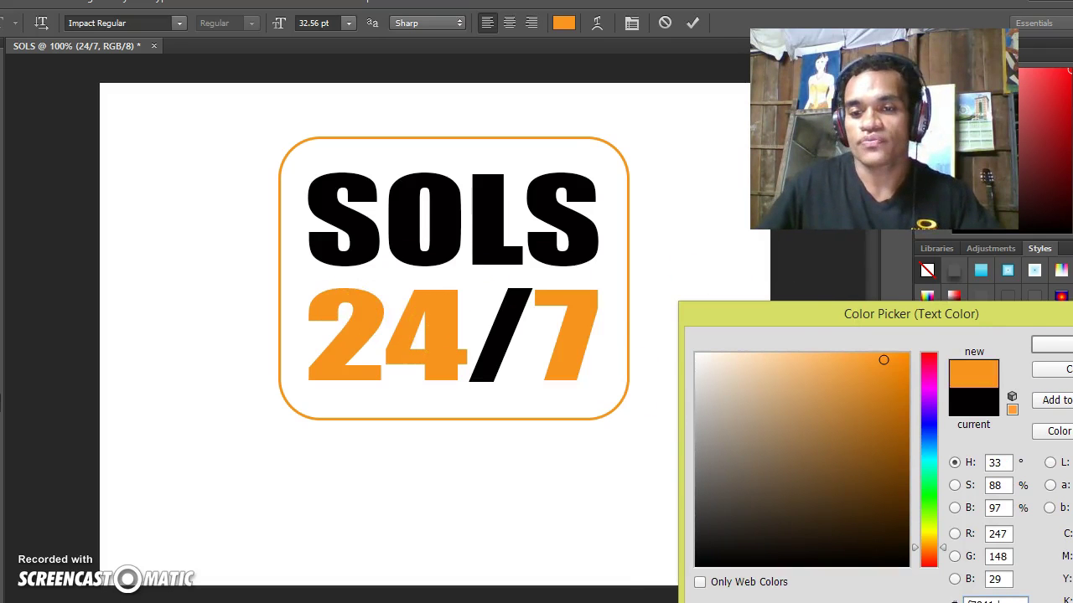
{"action": "left_click_drag", "start_coordinate": [1037, 333], "coordinate": [993, 164]}
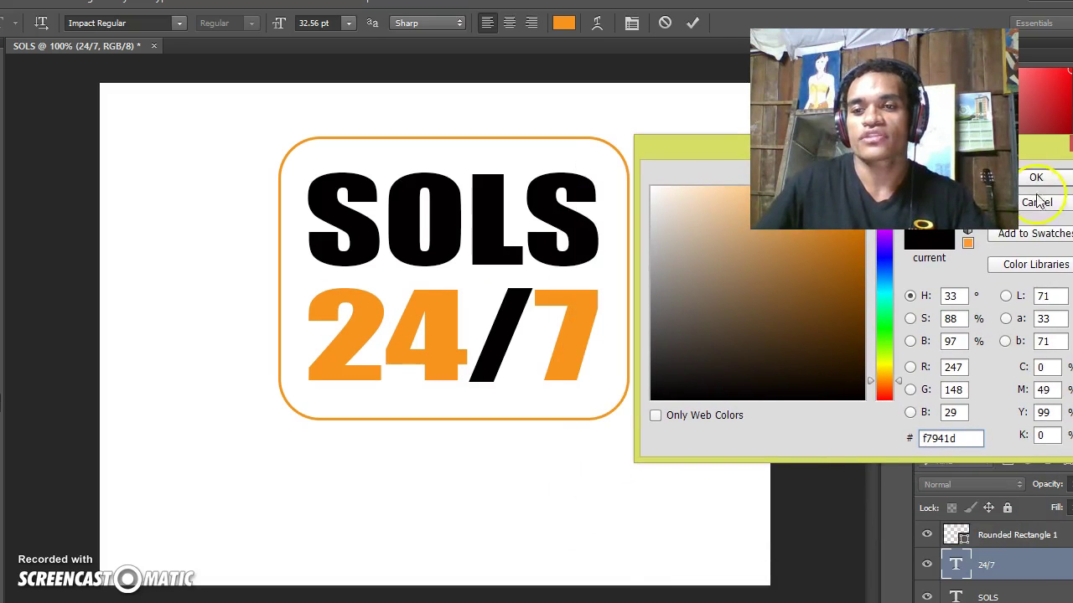
{"action": "left_click", "coordinate": [1035, 178]}
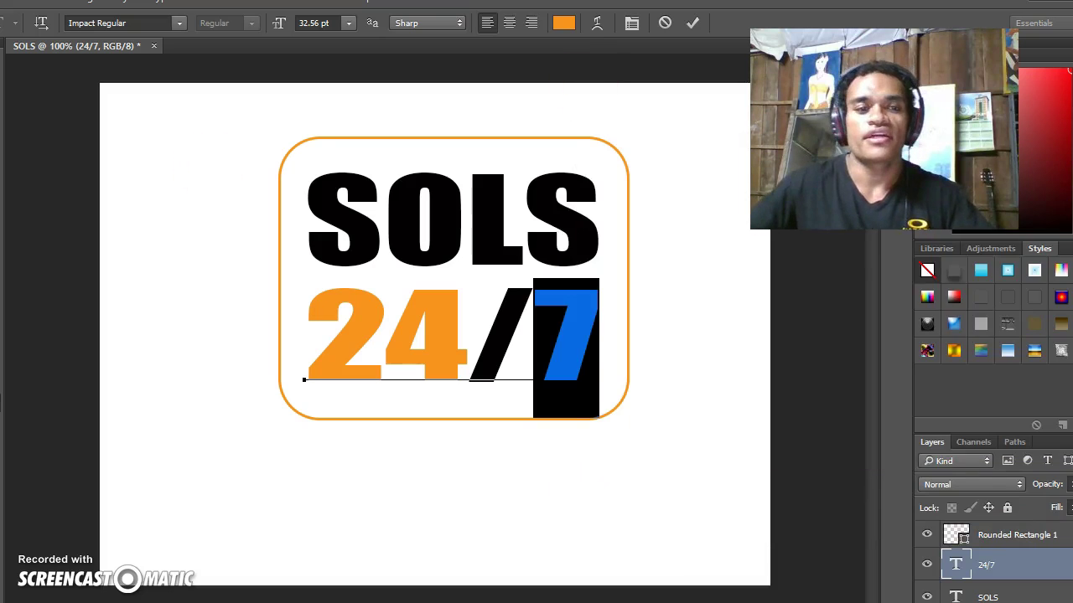
{"action": "left_click", "coordinate": [18, 81]}
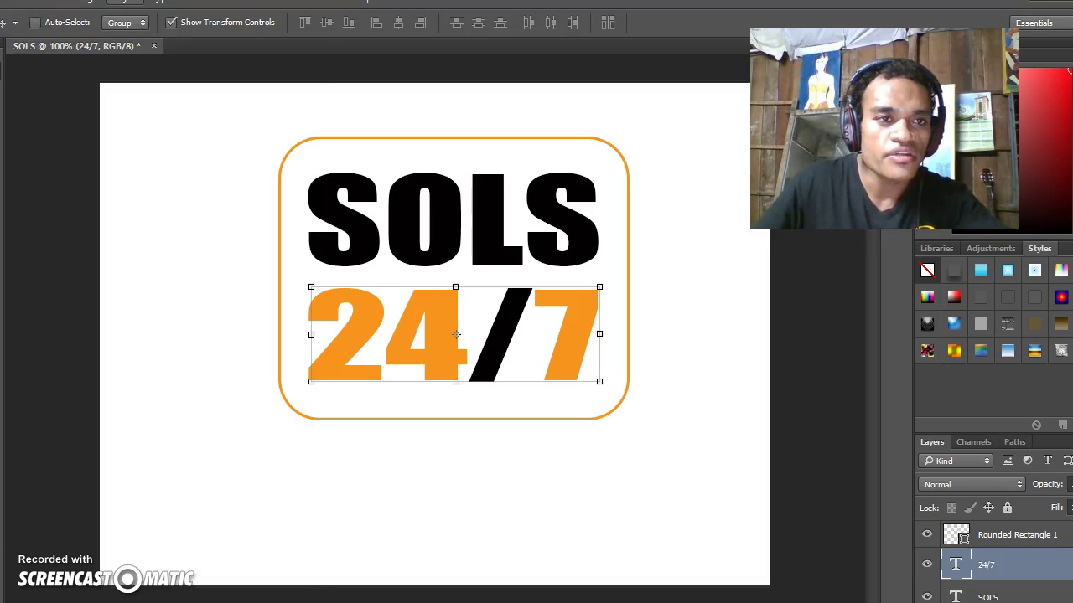
- Flatten all the SOLS 24/7 logo layers into one Background layer with Layer > Flatten Image
{"action": "left_click", "coordinate": [126, 2]}
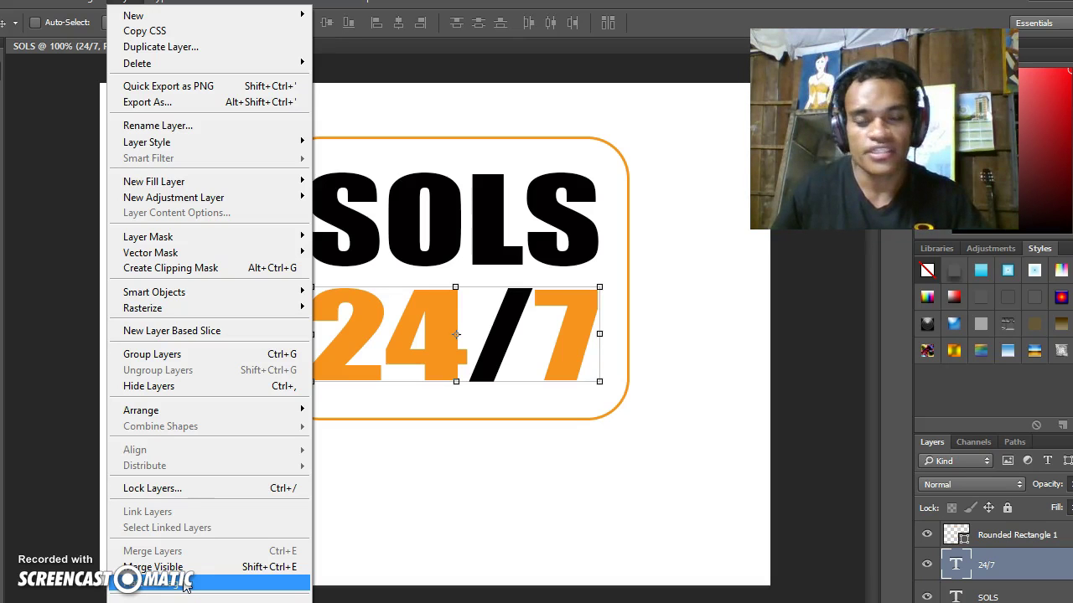
{"action": "left_click", "coordinate": [185, 584]}
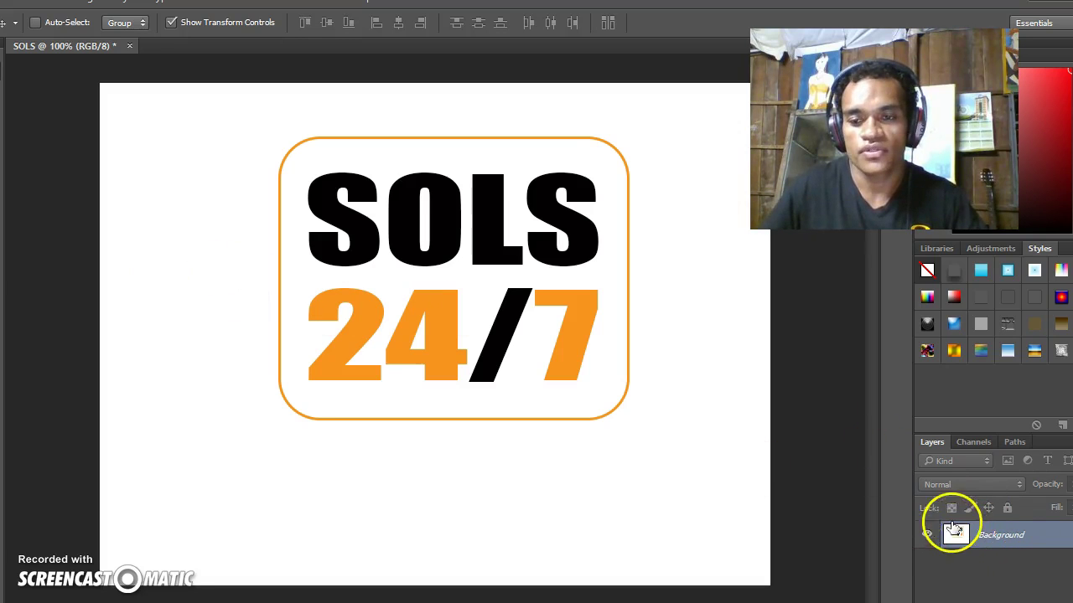
- Duplicate the Background layer as Background copy and hide the original Background
{"action": "right_click", "coordinate": [991, 541]}
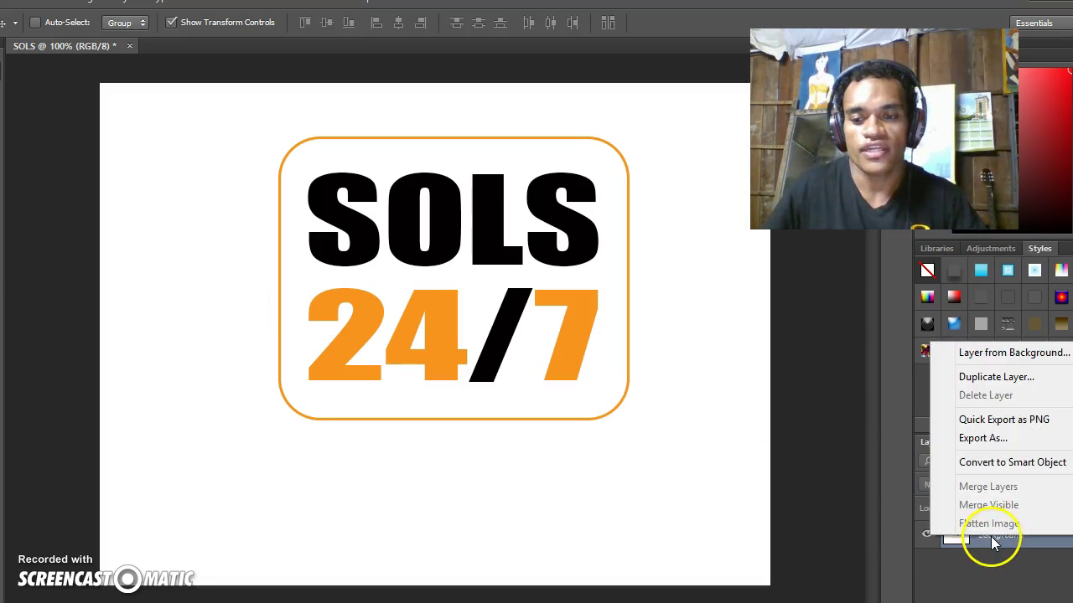
{"action": "left_click", "coordinate": [991, 379]}
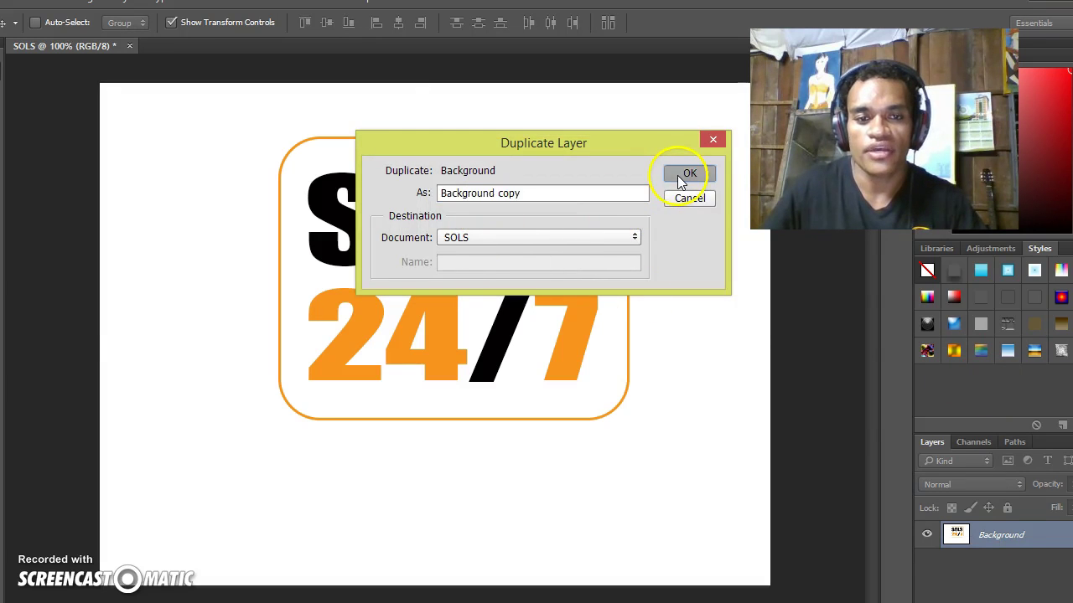
{"action": "left_click", "coordinate": [689, 173]}
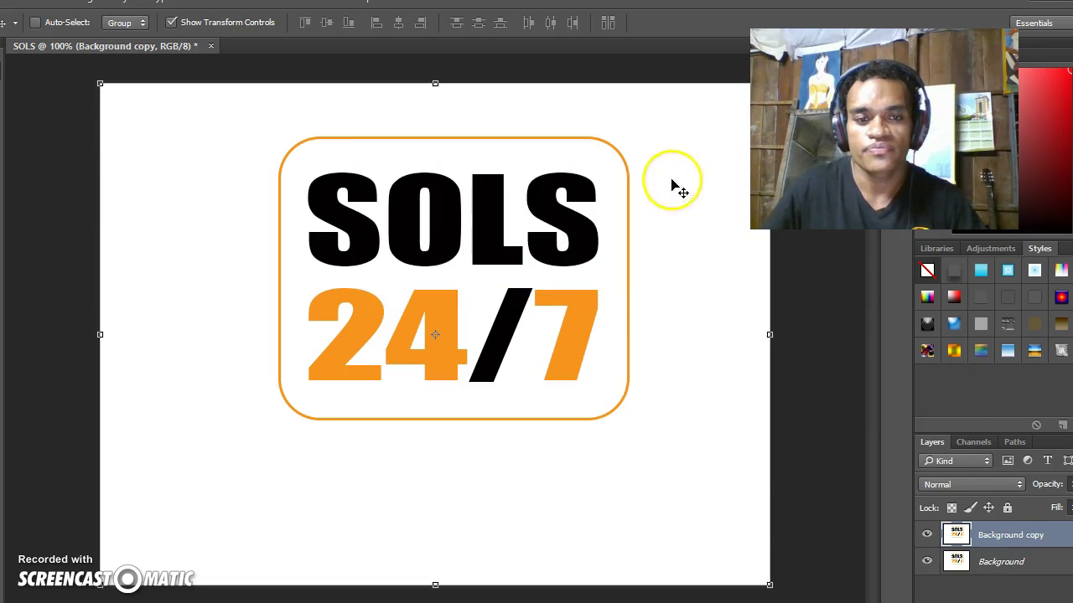
{"action": "left_click", "coordinate": [927, 563]}
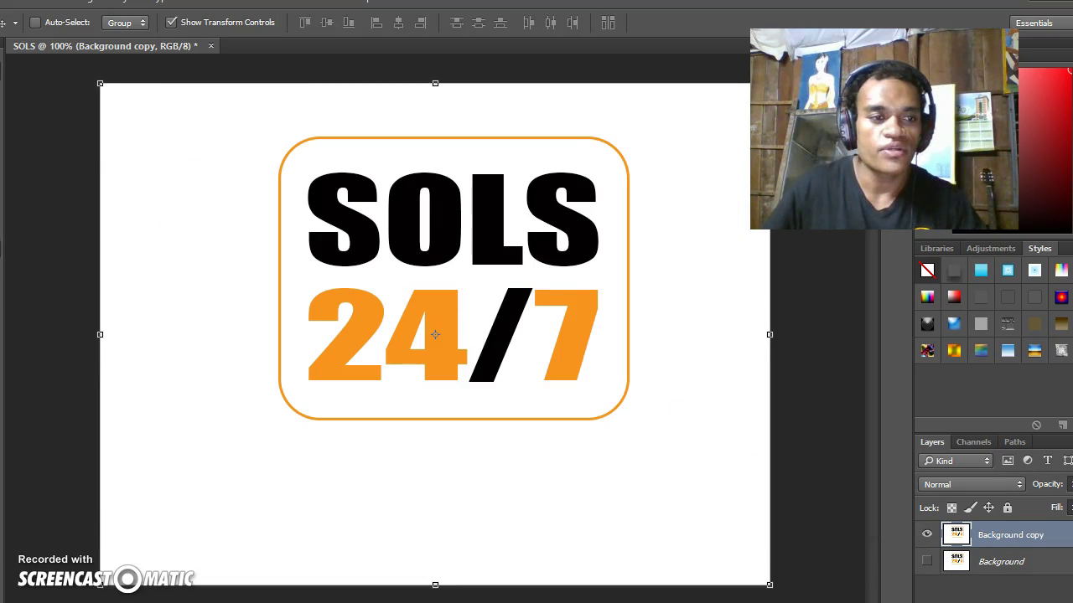
- Delete the white surroundings with the Magic Wand, deselect, and shift the logo slightly down
{"action": "right_click", "coordinate": [8, 138]}
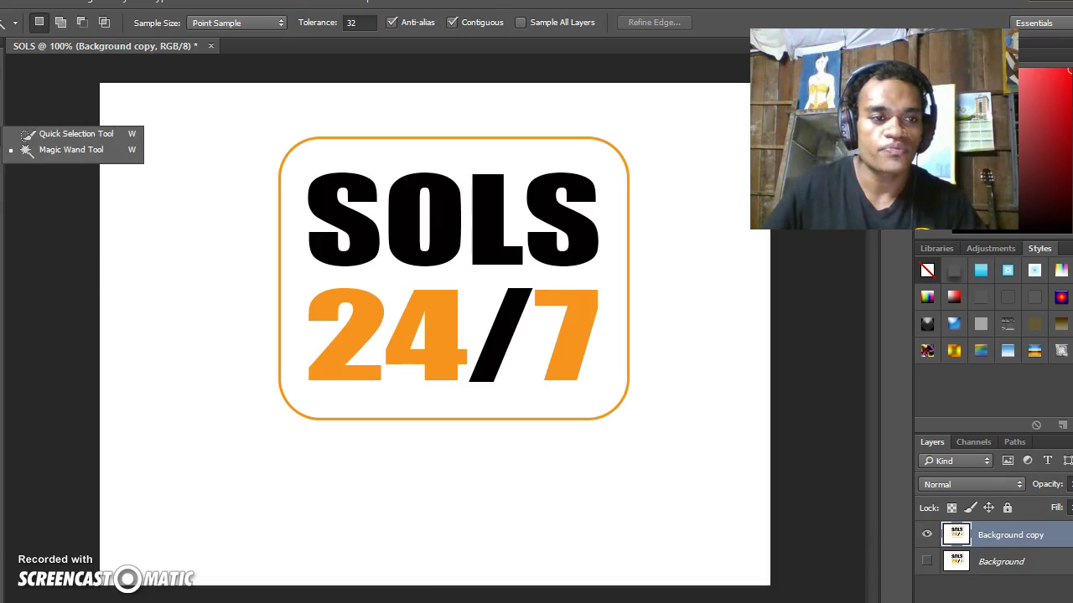
{"action": "left_click", "coordinate": [47, 149]}
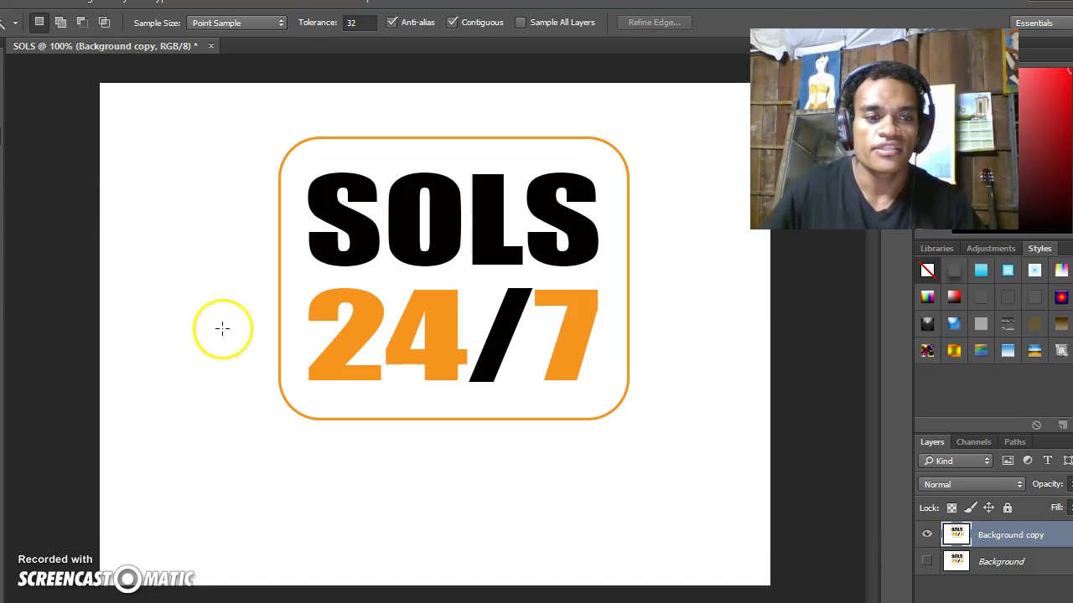
{"action": "left_click", "coordinate": [189, 274]}
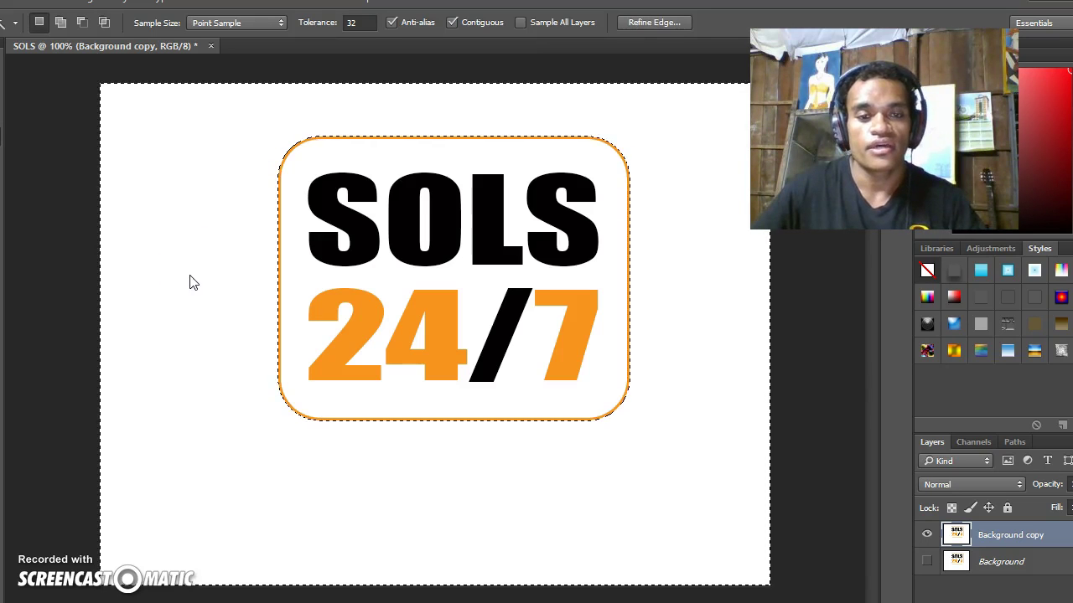
{"action": "left_click", "coordinate": [210, 282]}
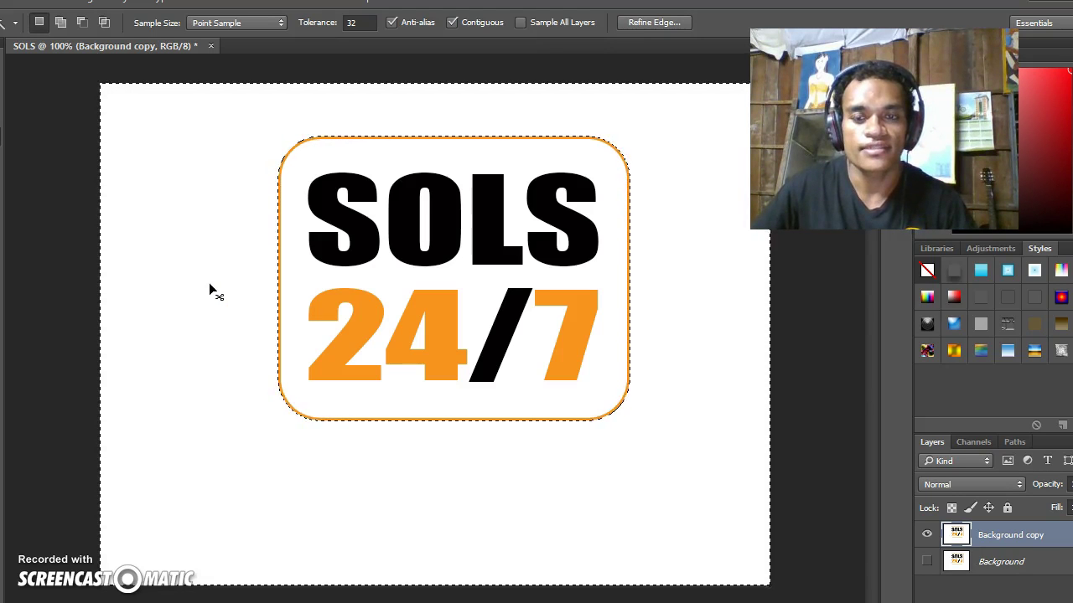
{"action": "key", "text": "Delete"}
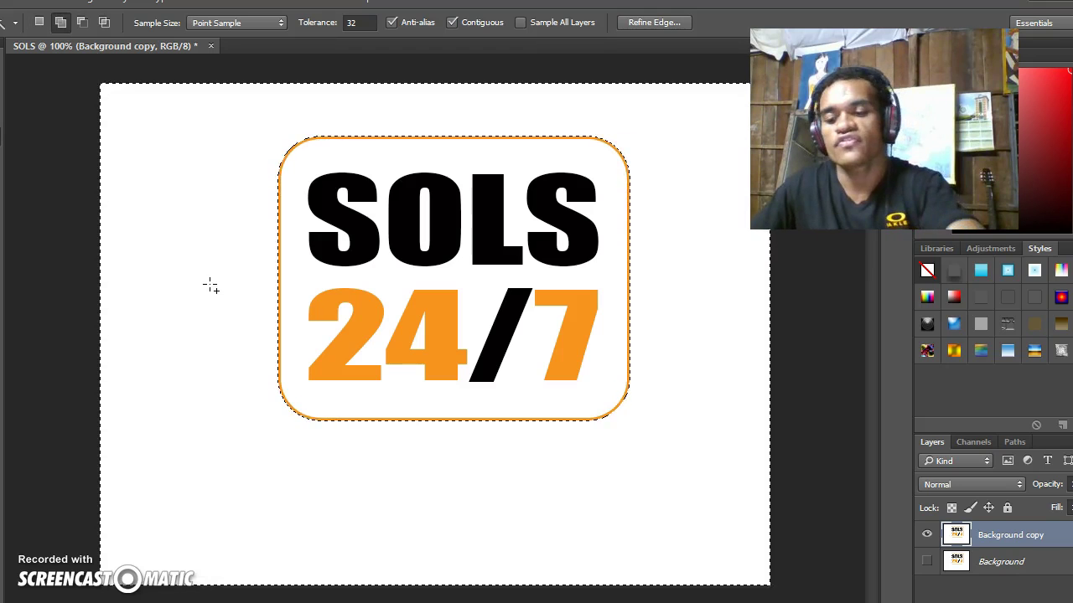
{"action": "key", "text": "ctrl+d"}
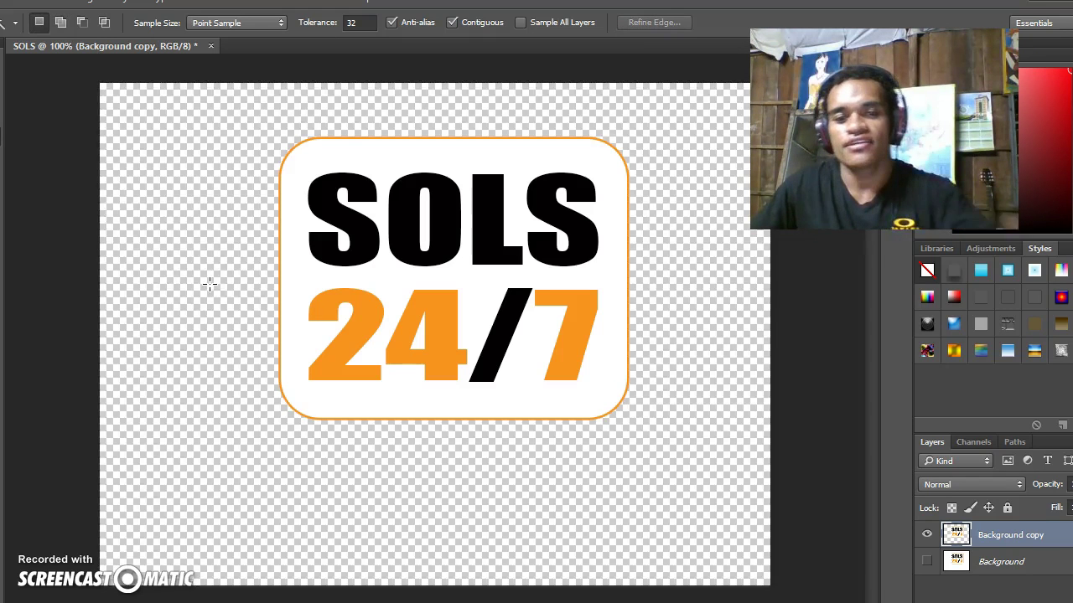
{"action": "key", "text": "v"}
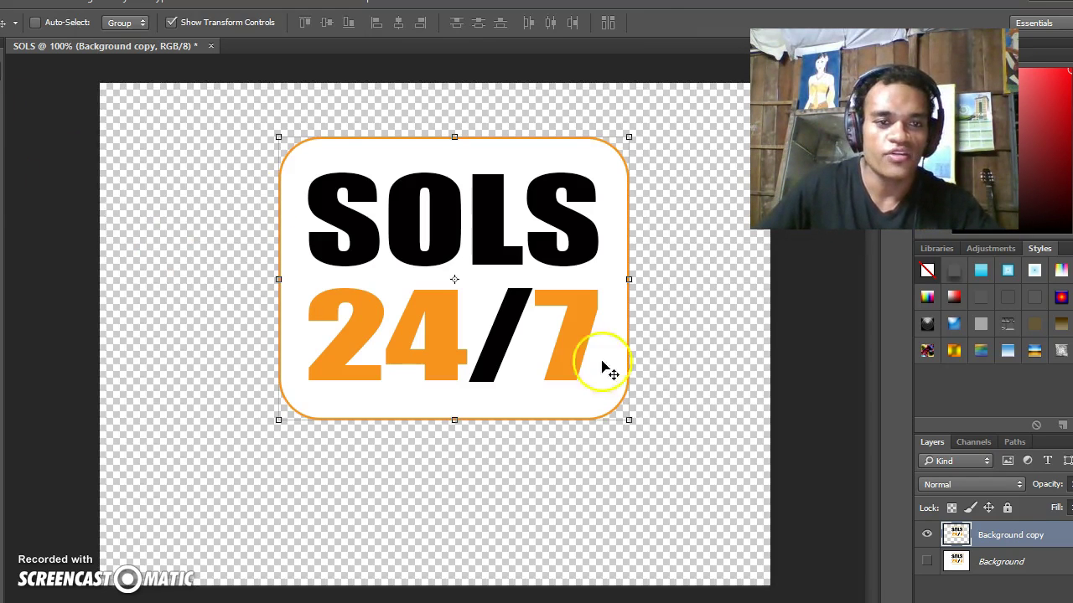
{"action": "left_click_drag", "start_coordinate": [486, 303], "coordinate": [473, 330]}
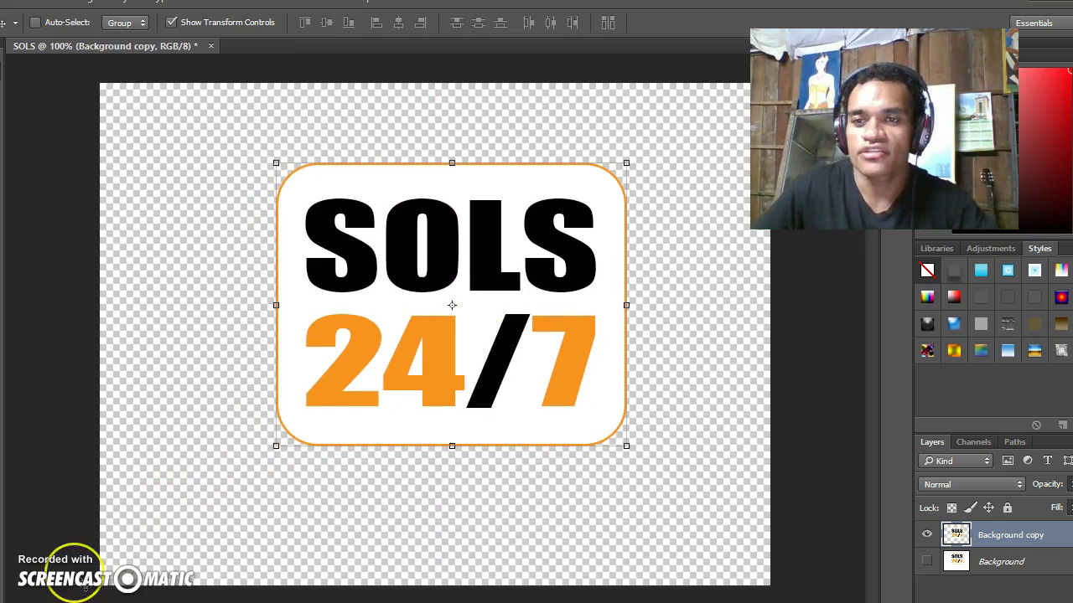